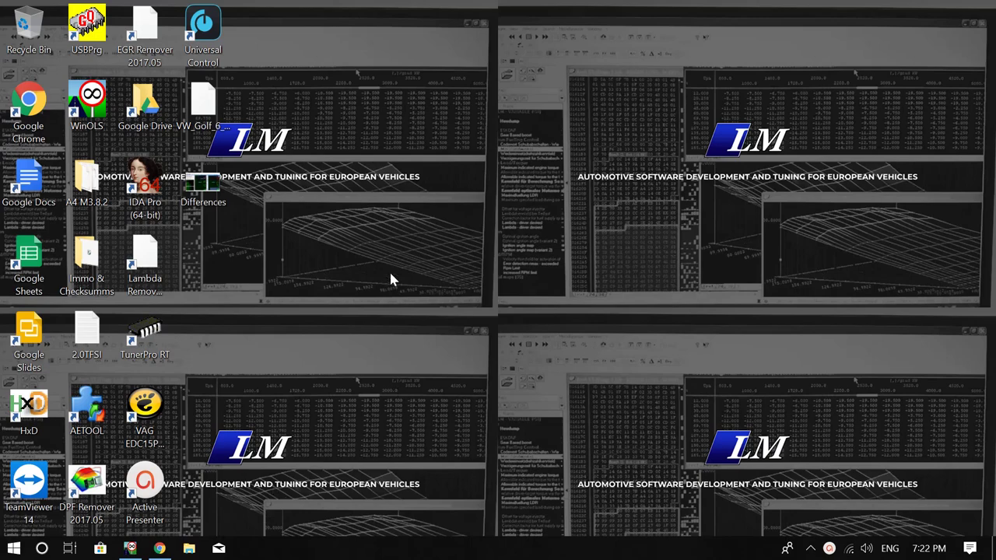
- Switch to WinOLS and disconnect the two VW Golf hexdumps, also resetting the window connection and reference window
{"action": "left_click", "coordinate": [129, 549]}
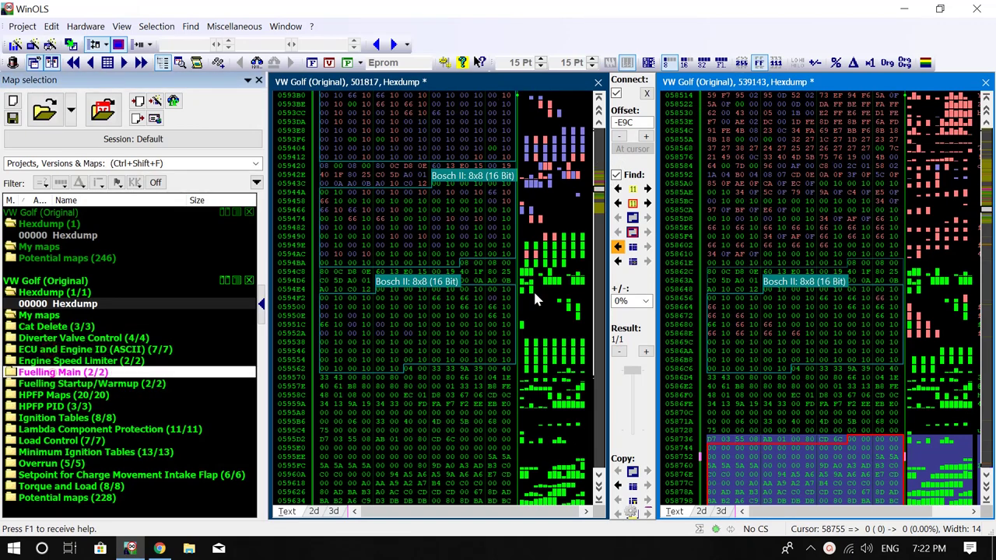
{"action": "left_click", "coordinate": [489, 220]}
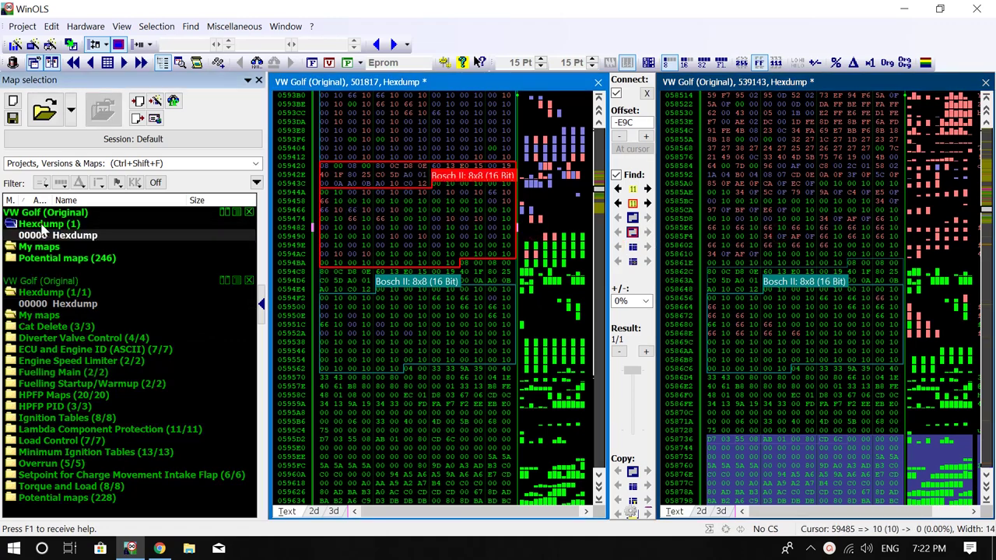
{"action": "mouse_move", "coordinate": [144, 303]}
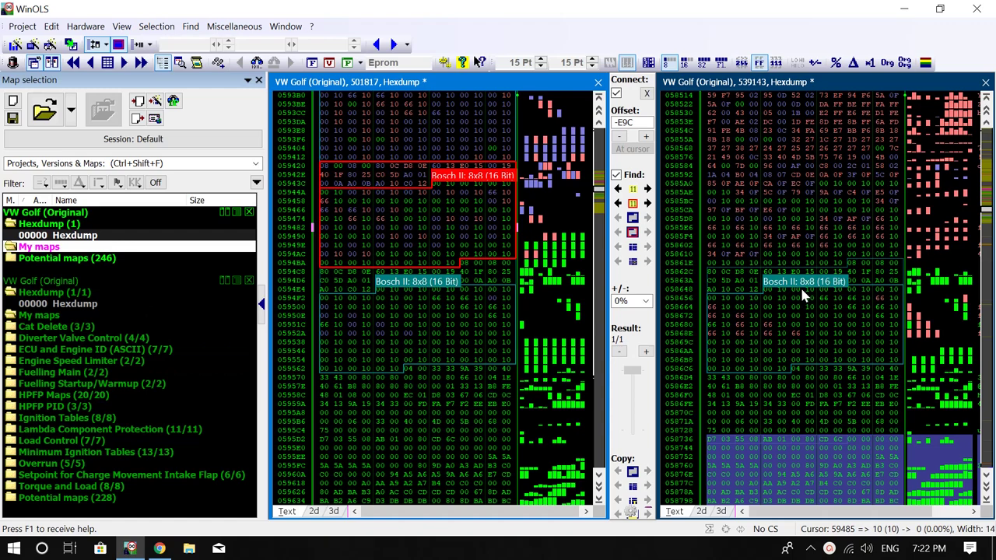
{"action": "left_click", "coordinate": [794, 217]}
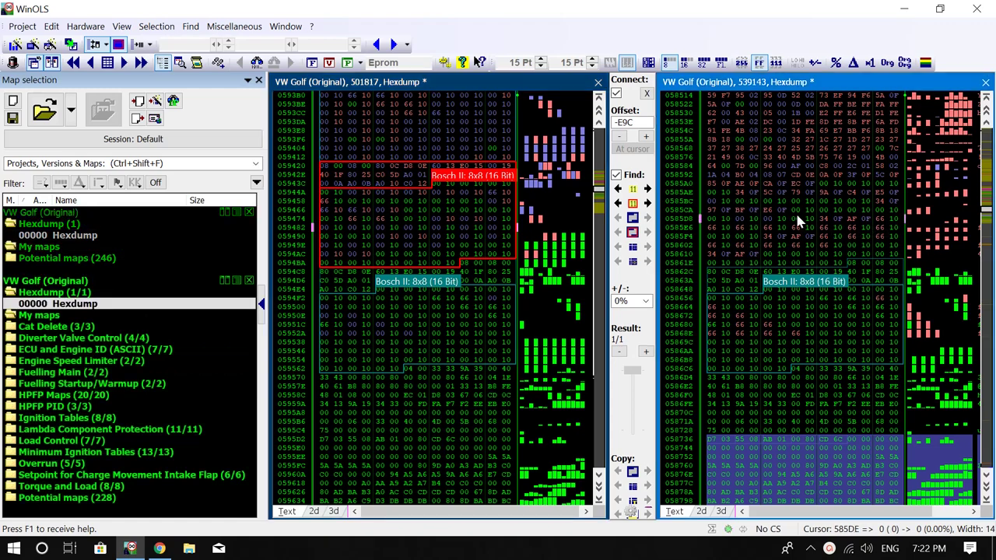
{"action": "left_click", "coordinate": [616, 92]}
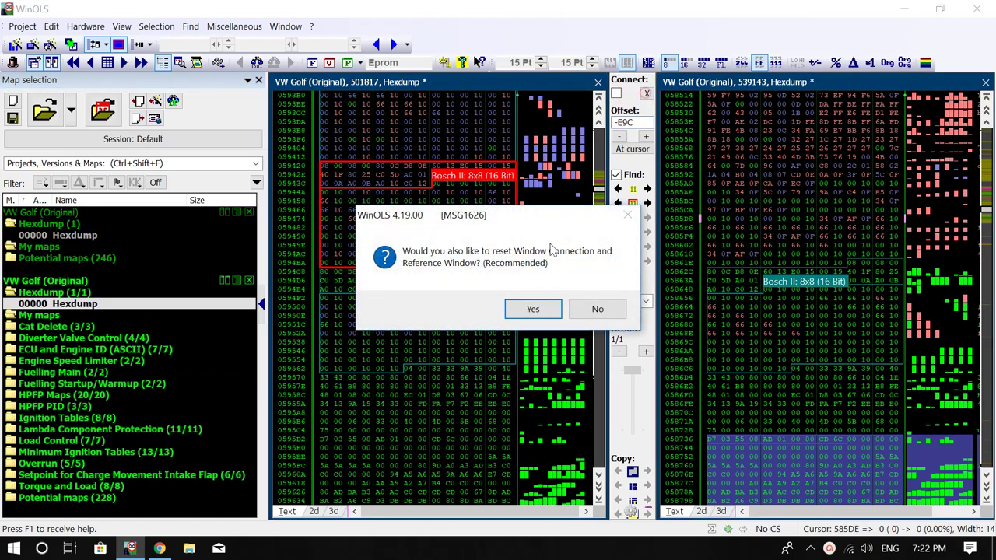
{"action": "left_click", "coordinate": [526, 314]}
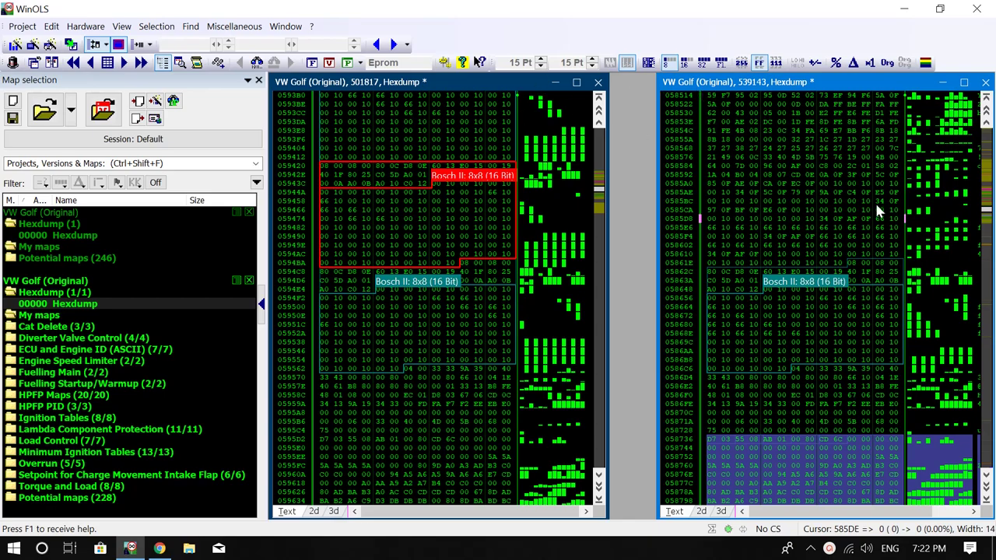
- Bring both hexdumps to the start of their files and connect 501817 with the 539143 original at address offset 0
{"action": "left_click", "coordinate": [450, 192]}
{"action": "left_click", "coordinate": [986, 193]}
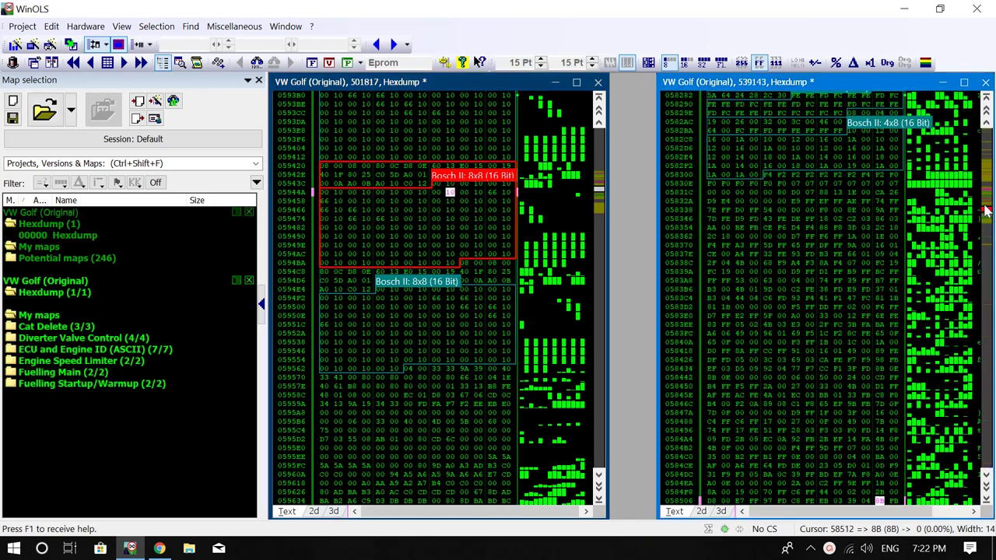
{"action": "left_click_drag", "start_coordinate": [985, 218], "coordinate": [990, 134]}
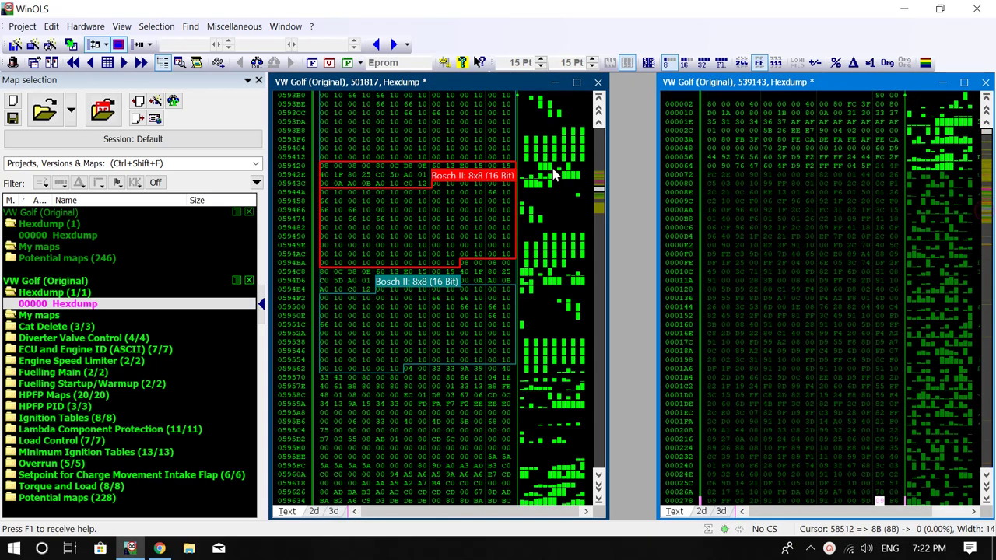
{"action": "left_click_drag", "start_coordinate": [596, 191], "coordinate": [599, 131]}
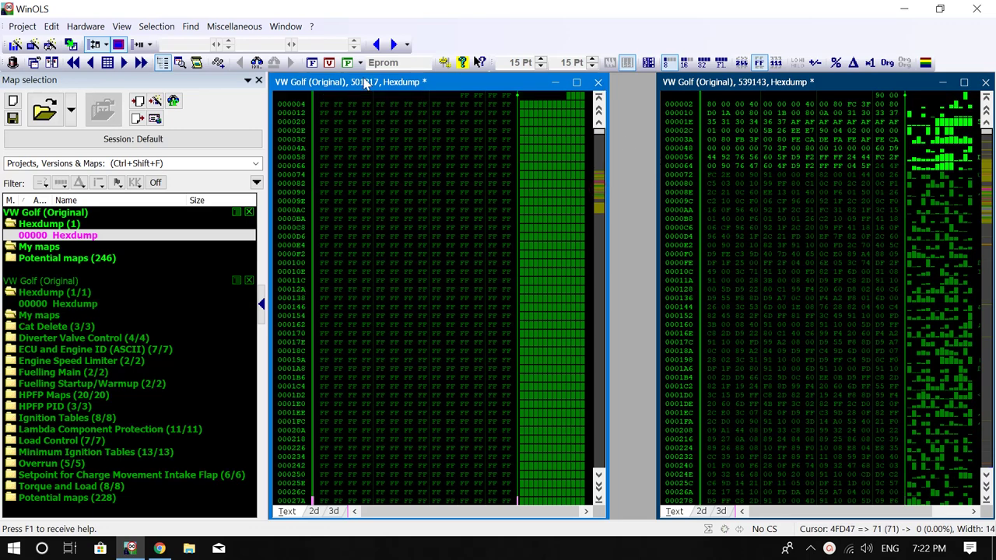
{"action": "left_click", "coordinate": [52, 63]}
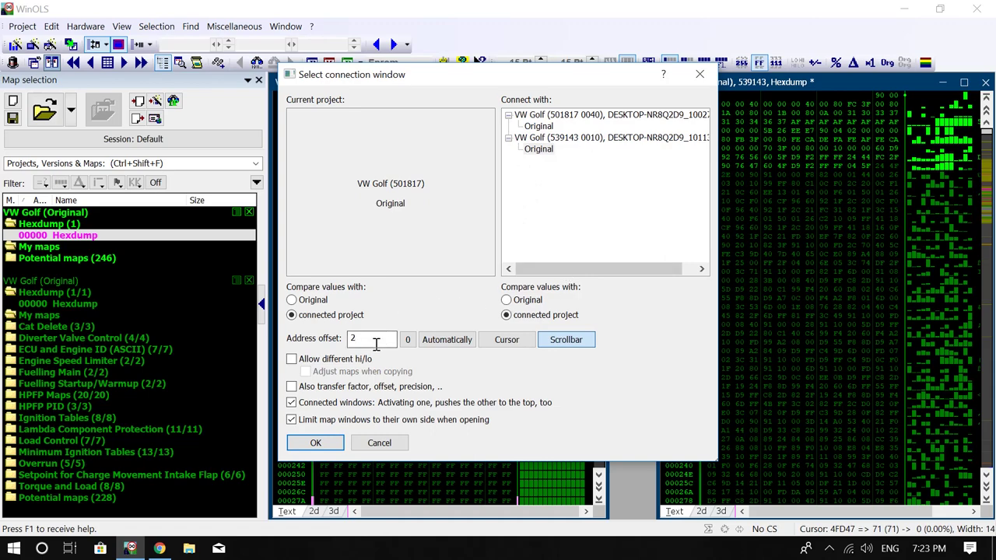
{"action": "left_click", "coordinate": [407, 340]}
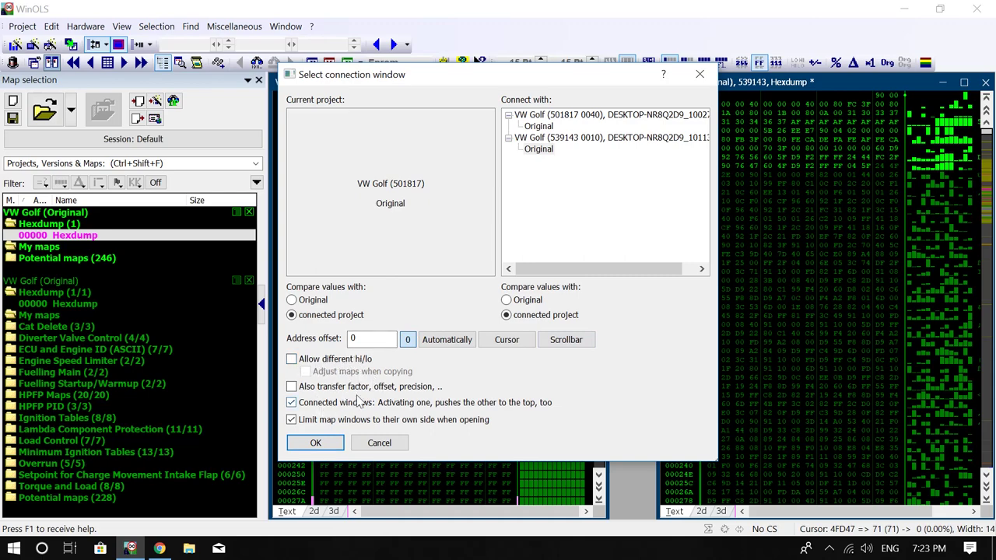
{"action": "left_click", "coordinate": [319, 443]}
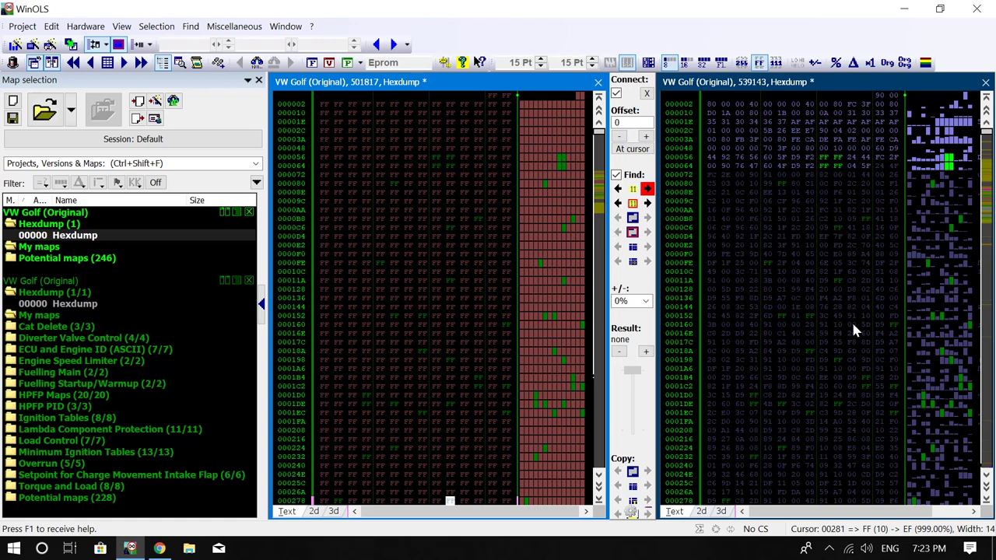
- Go to Bosch ECU Number in 539143's ECU and Engine ID (ASCII) folder and show ASCII text beside the hexdump
{"action": "left_click", "coordinate": [806, 282]}
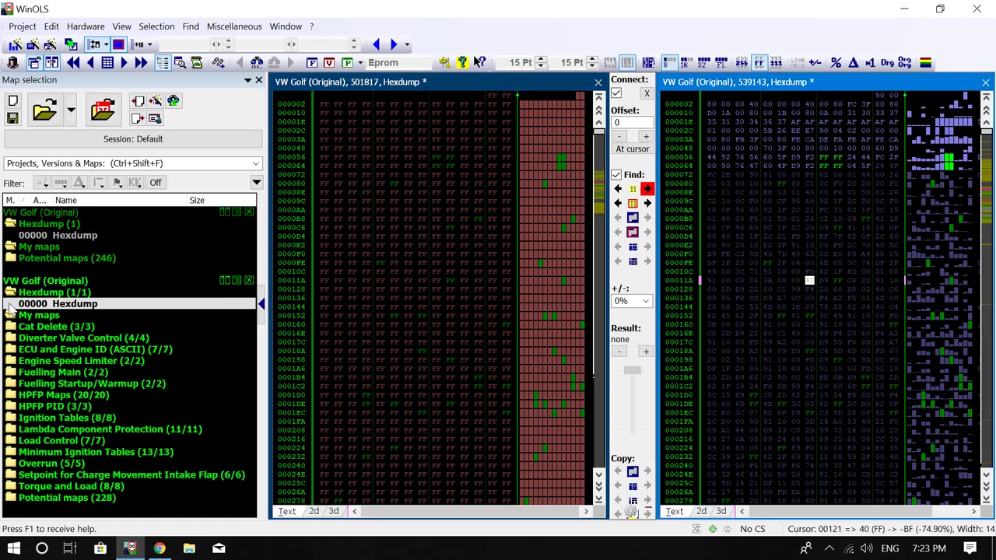
{"action": "left_click", "coordinate": [9, 351]}
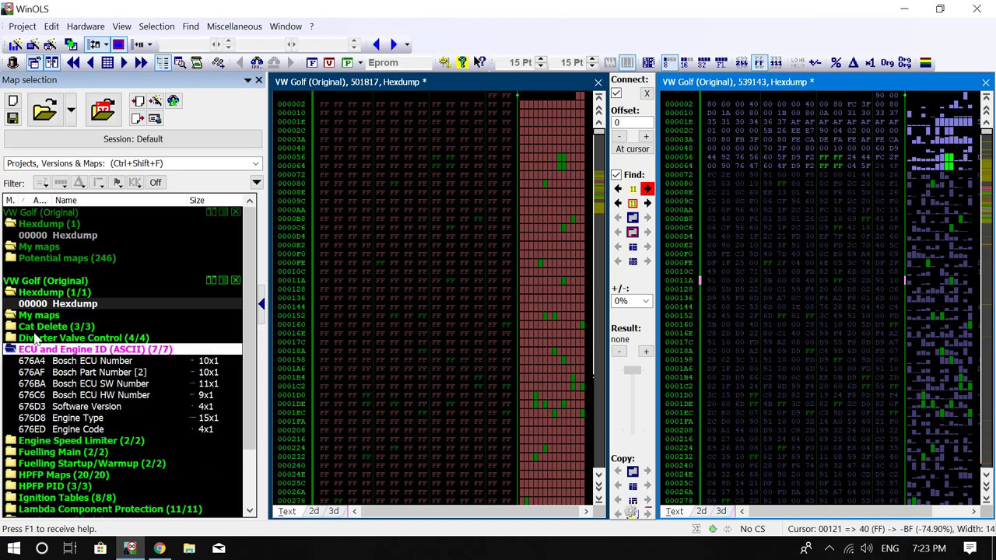
{"action": "left_click", "coordinate": [48, 361]}
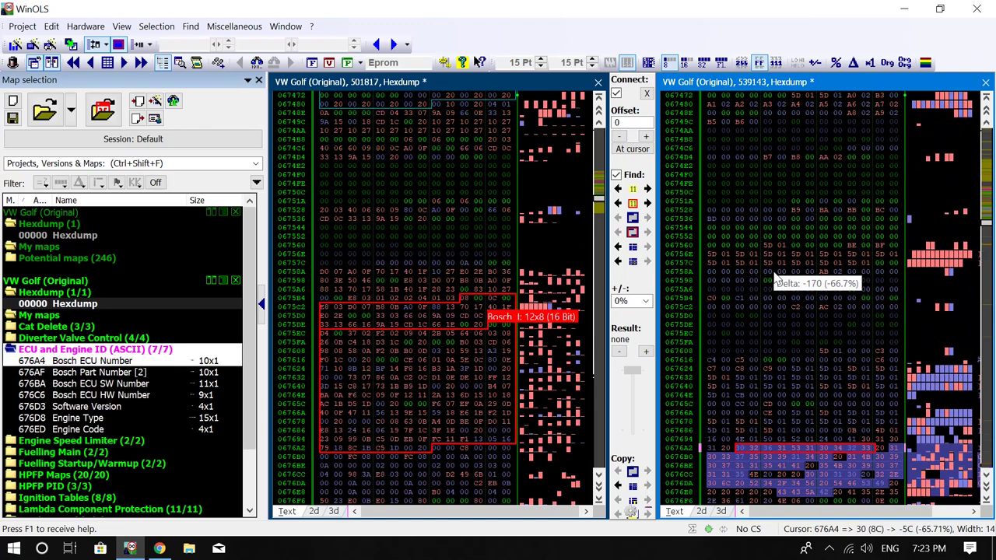
{"action": "scroll", "coordinate": [774, 274], "scroll_direction": "down", "scroll_amount": 2}
{"action": "right_click", "coordinate": [867, 351]}
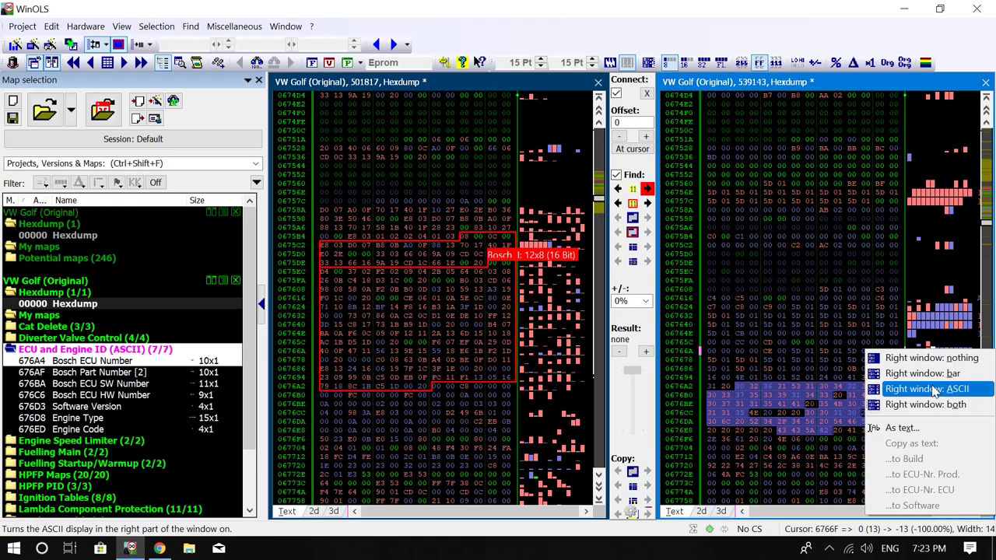
{"action": "left_click", "coordinate": [934, 390]}
{"action": "scroll", "coordinate": [930, 373], "scroll_direction": "down", "scroll_amount": 2}
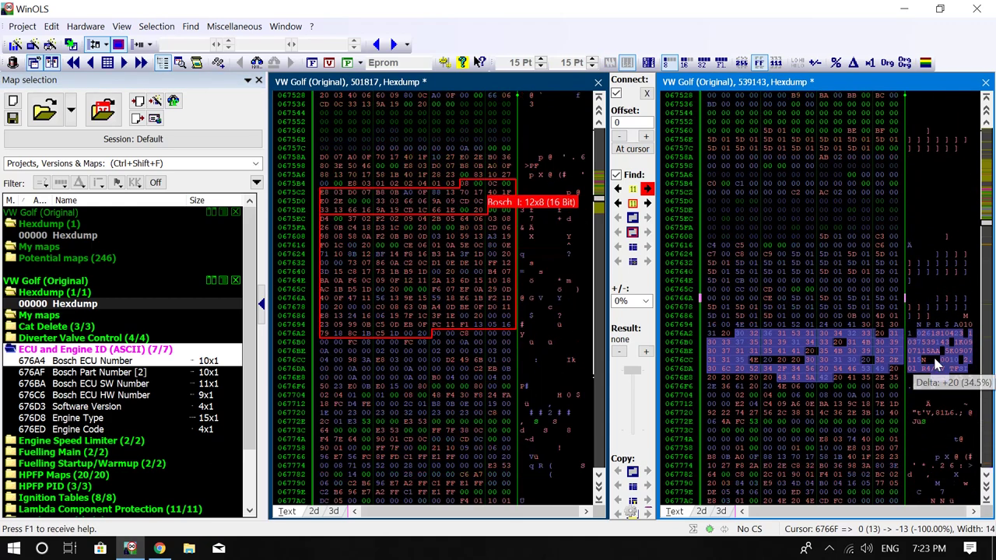
- Select part of the Engine Type string in 539143 and find the matching bytes in 501817 to align the address offset
{"action": "left_click", "coordinate": [887, 371]}
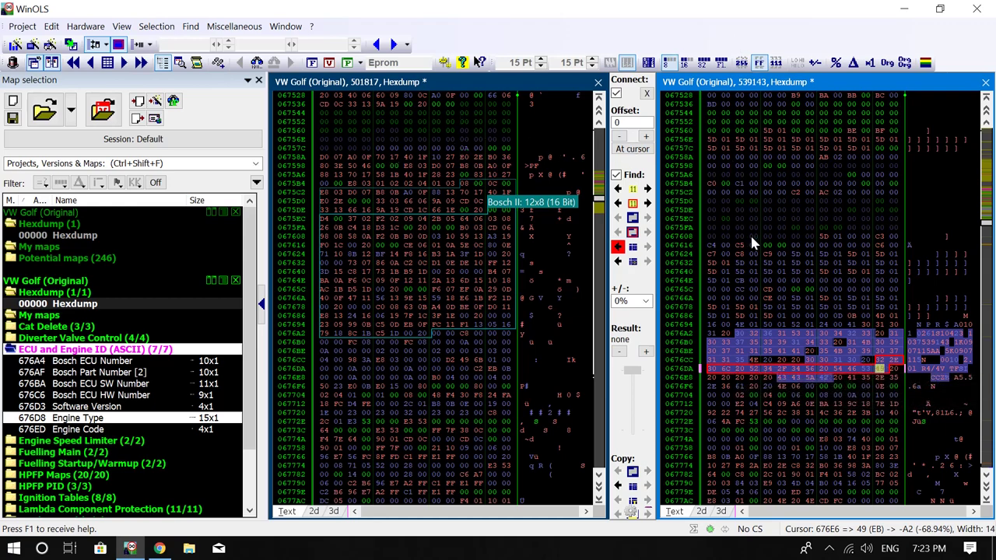
{"action": "left_click_drag", "start_coordinate": [880, 361], "coordinate": [815, 372]}
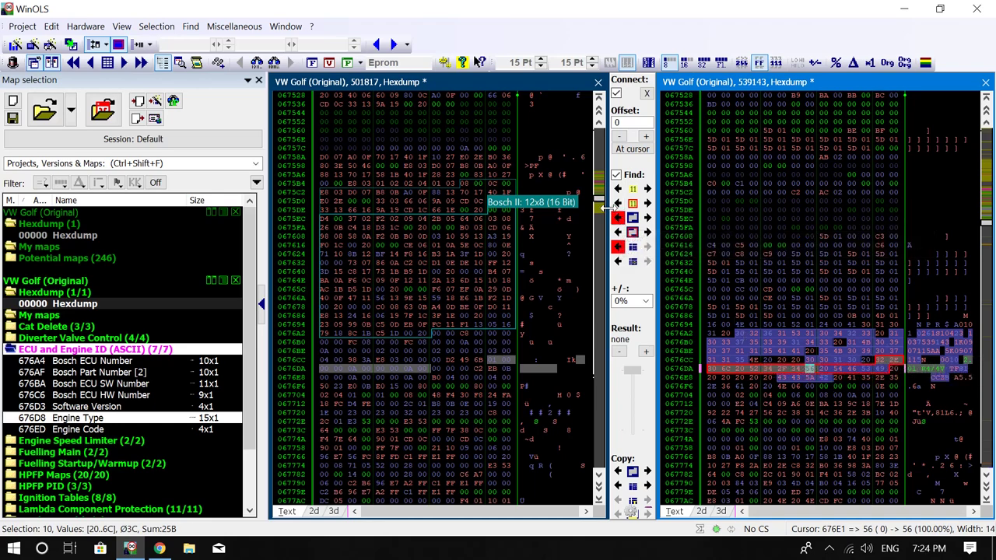
{"action": "left_click", "coordinate": [618, 217]}
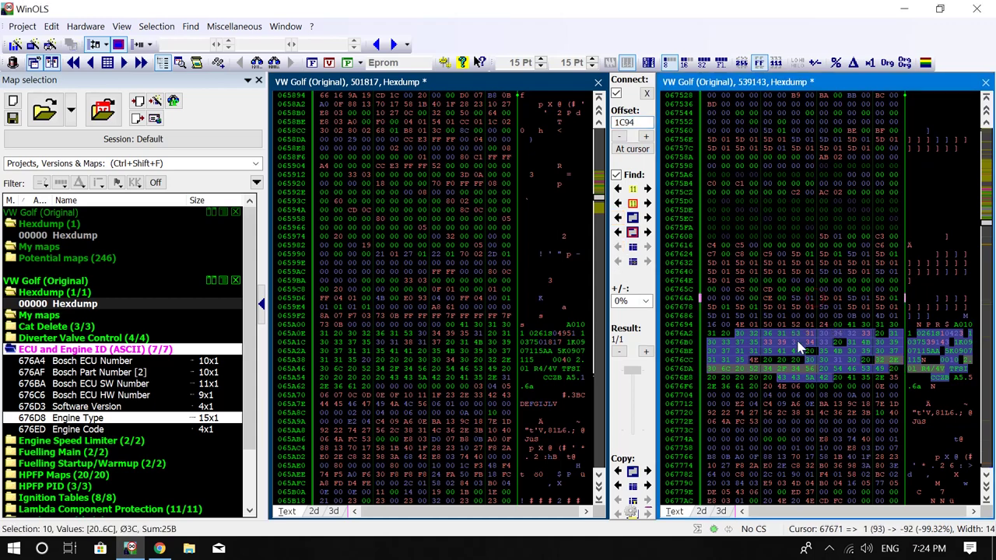
{"action": "right_click", "coordinate": [772, 321]}
{"action": "left_click", "coordinate": [773, 320]}
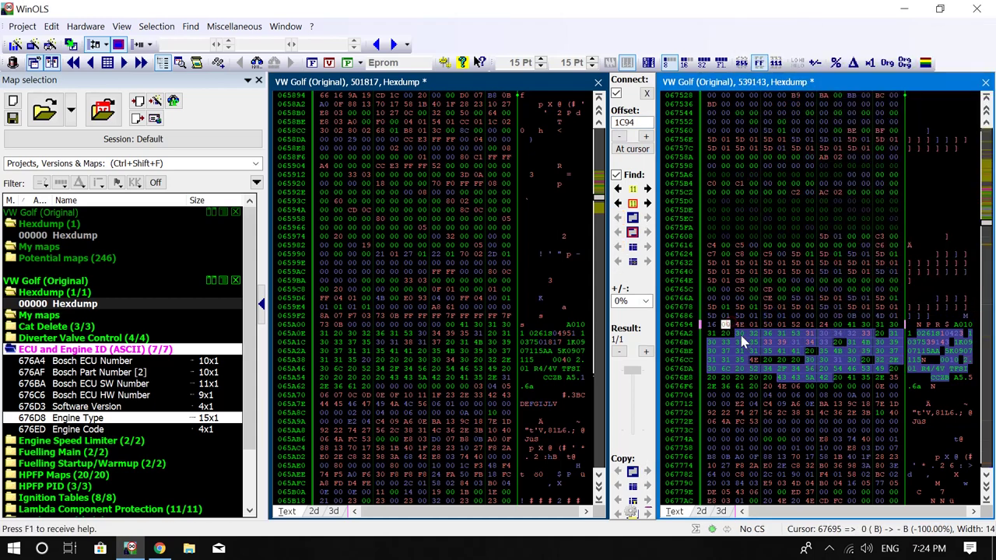
{"action": "left_click_drag", "start_coordinate": [739, 338], "coordinate": [821, 381]}
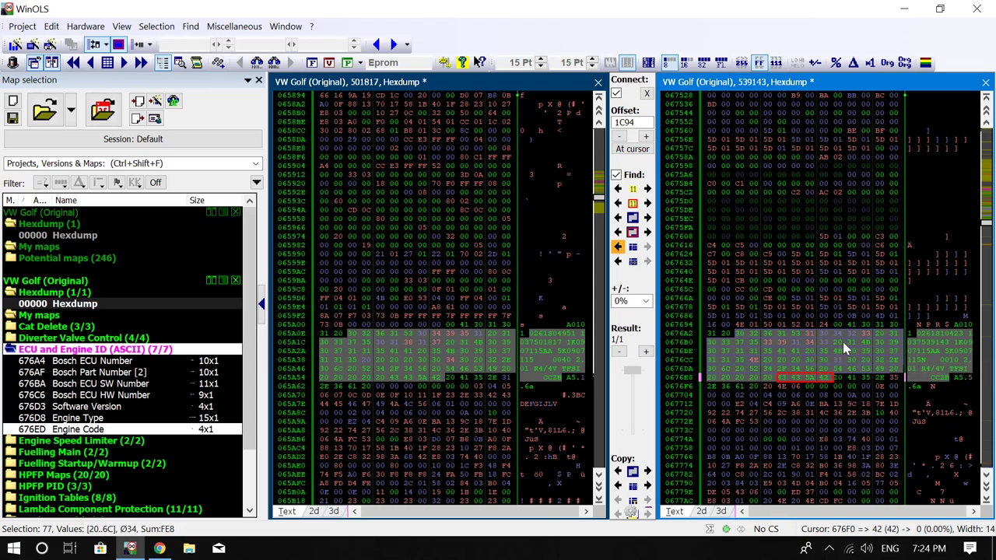
{"action": "right_click", "coordinate": [827, 333]}
{"action": "key", "text": "Escape"}
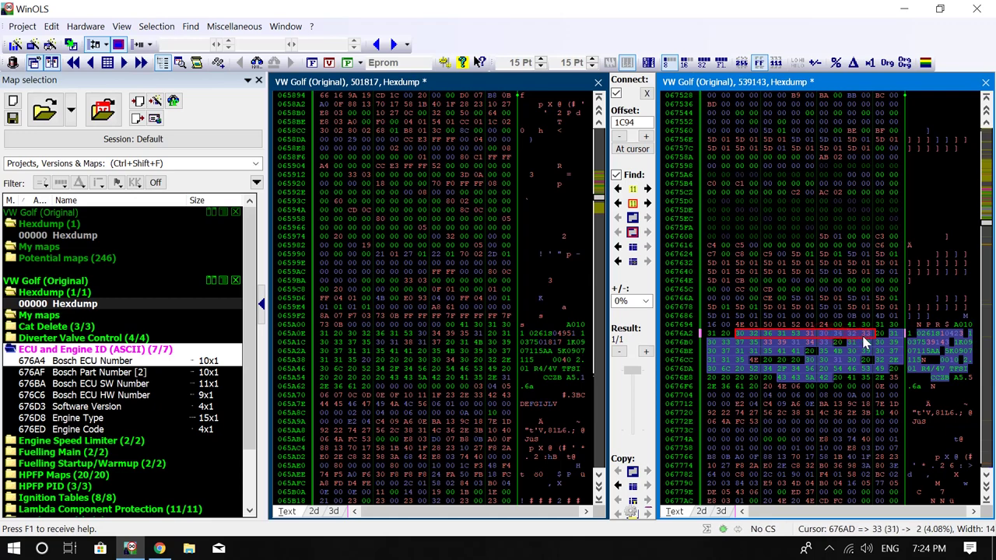
{"action": "left_click_drag", "start_coordinate": [866, 342], "coordinate": [811, 337]}
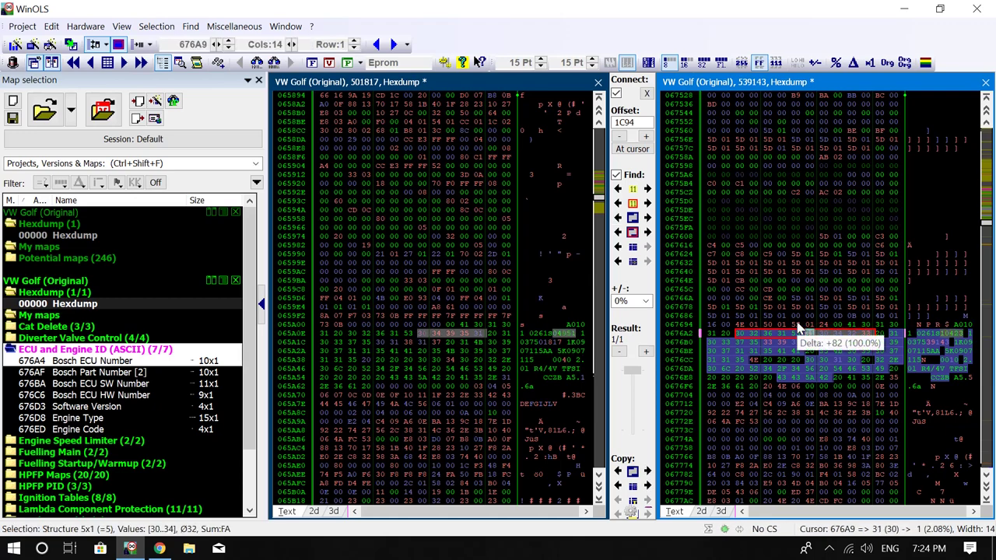
{"action": "right_click", "coordinate": [795, 324]}
{"action": "left_click", "coordinate": [755, 333]}
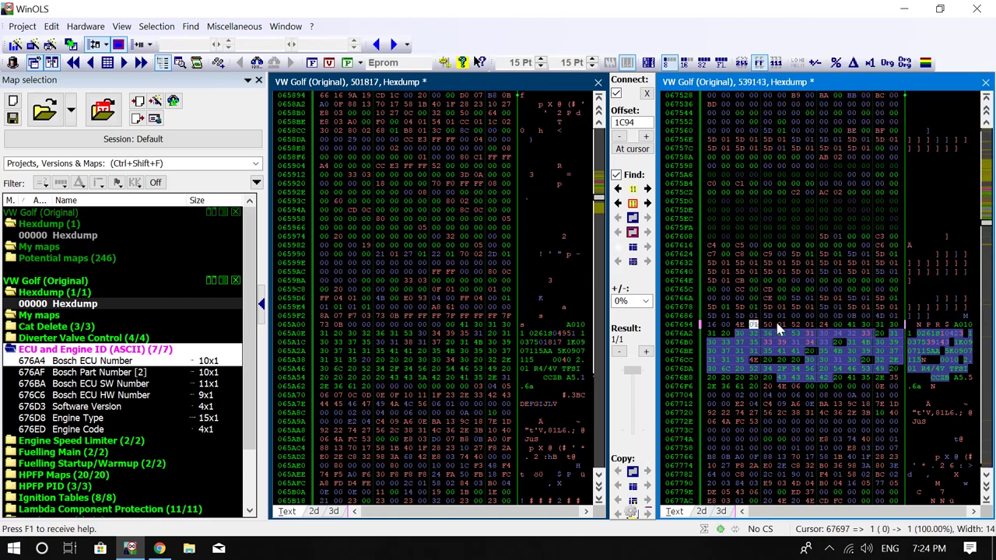
{"action": "left_click_drag", "start_coordinate": [744, 329], "coordinate": [805, 377]}
{"action": "right_click", "coordinate": [739, 332]}
{"action": "key", "text": "Escape"}
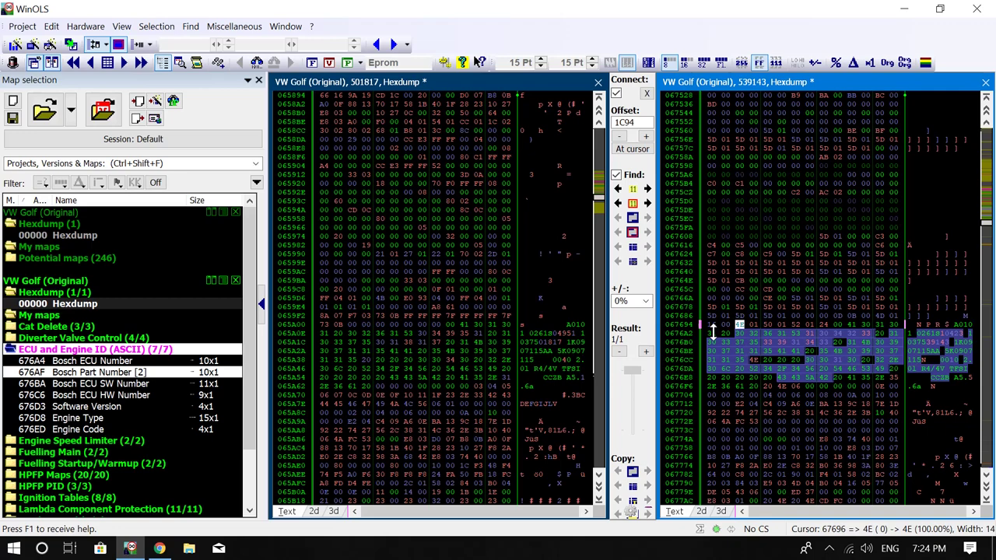
- Select the whole ECU and engine ID block in 539143 and transfer its maps to 501817 with Transfer nothing and Transfer map structure
{"action": "left_click", "coordinate": [824, 379]}
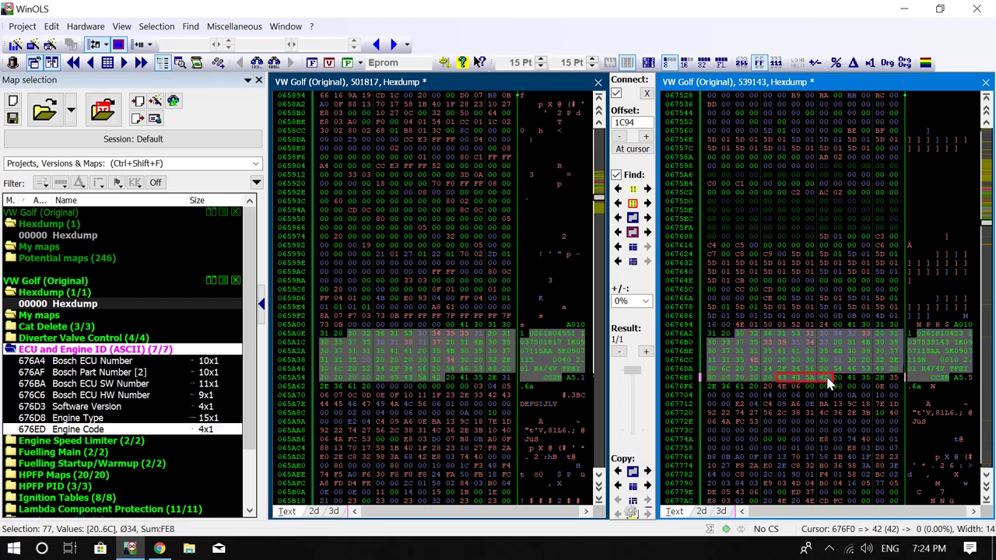
{"action": "right_click", "coordinate": [827, 382]}
{"action": "left_click", "coordinate": [832, 165]}
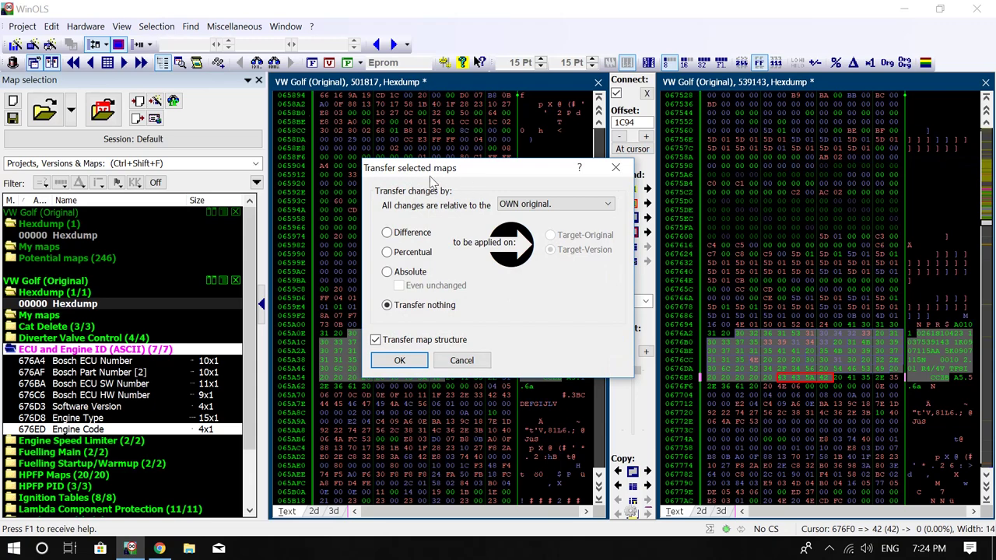
{"action": "left_click_drag", "start_coordinate": [433, 170], "coordinate": [486, 182]}
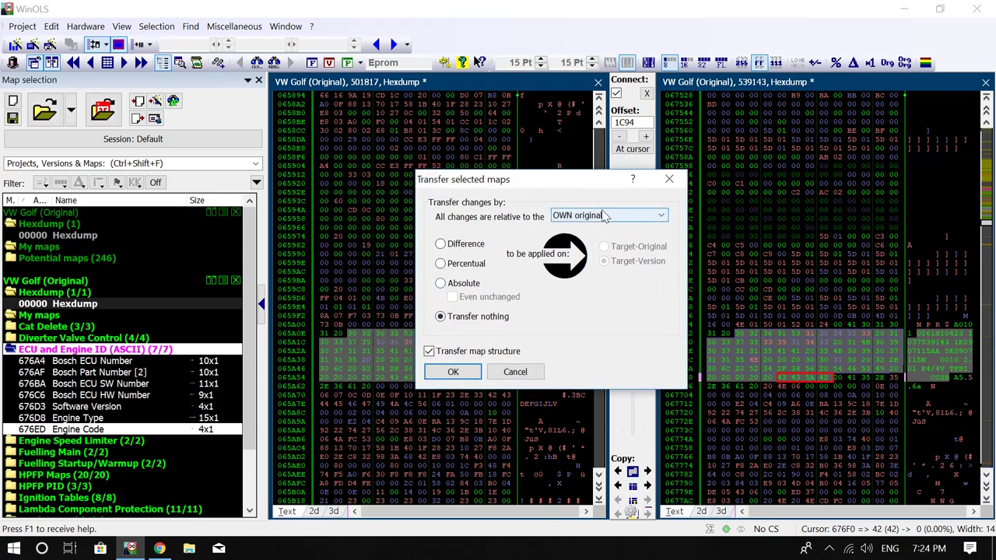
{"action": "left_click", "coordinate": [463, 283]}
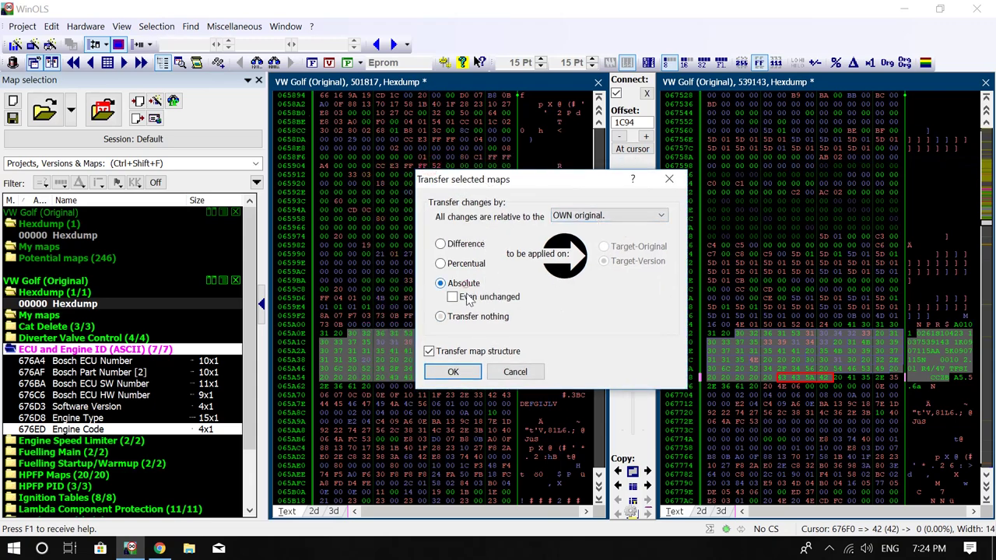
{"action": "left_click", "coordinate": [467, 296]}
{"action": "left_click_drag", "start_coordinate": [492, 171], "coordinate": [501, 90]}
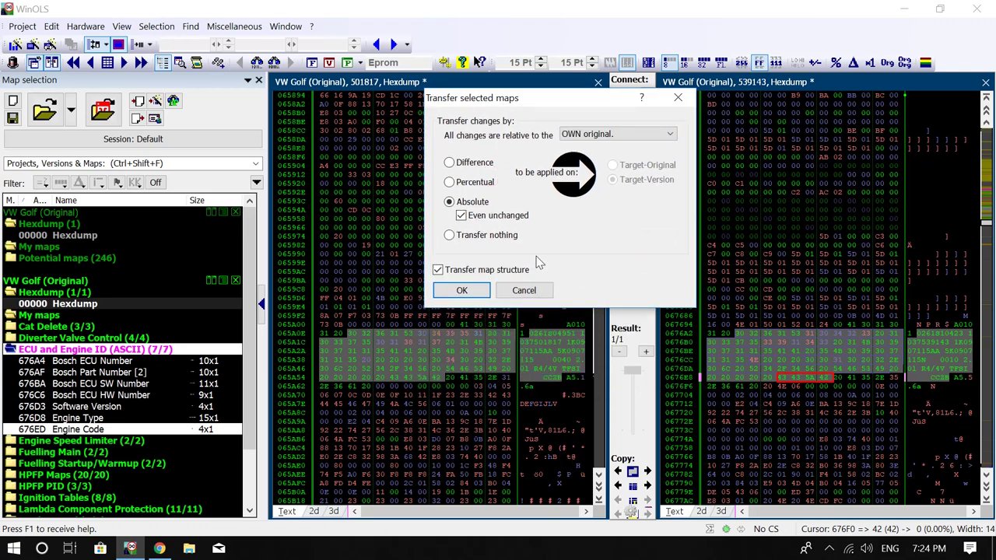
{"action": "left_click", "coordinate": [471, 238]}
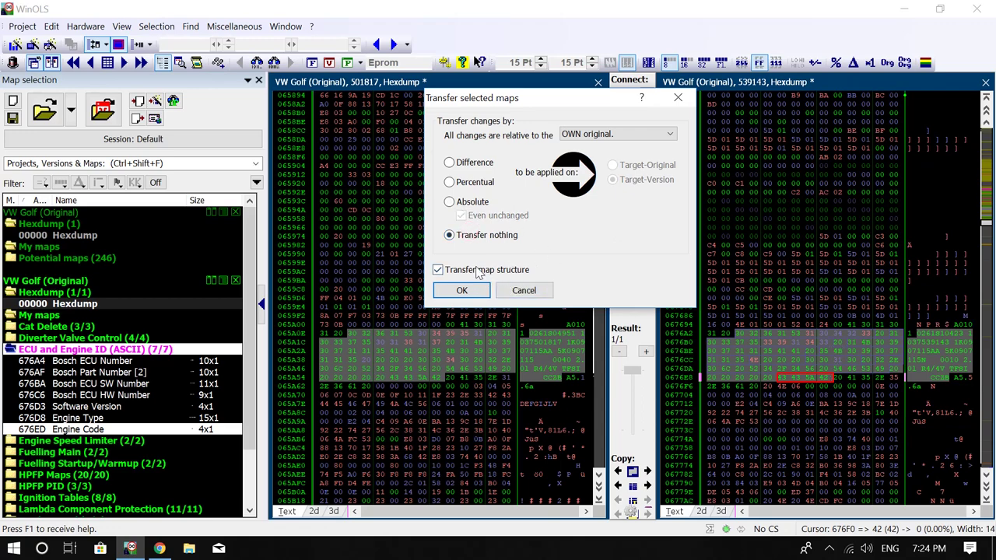
{"action": "left_click", "coordinate": [460, 289]}
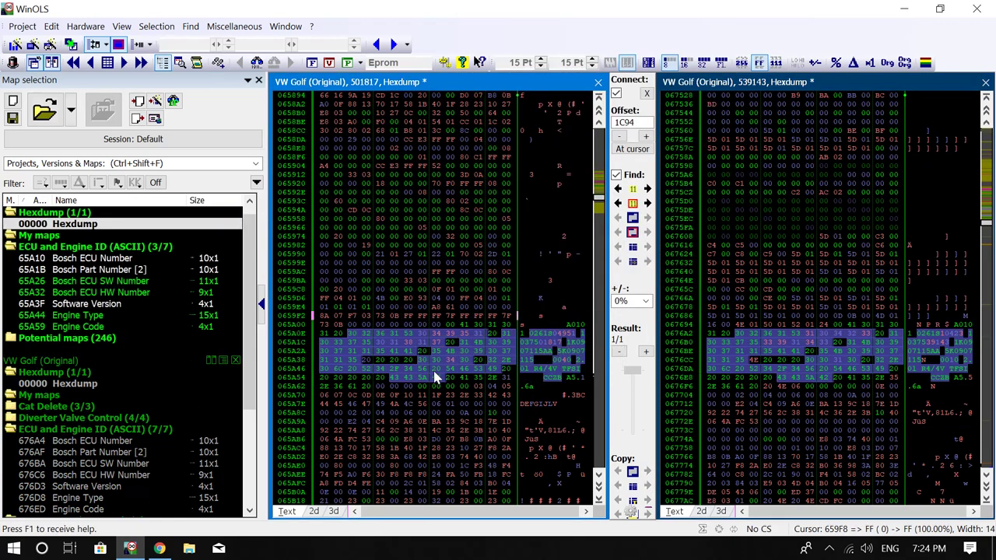
- Inspect the transferred Software Version map in 501817 and close its window
{"action": "double_click", "coordinate": [434, 363]}
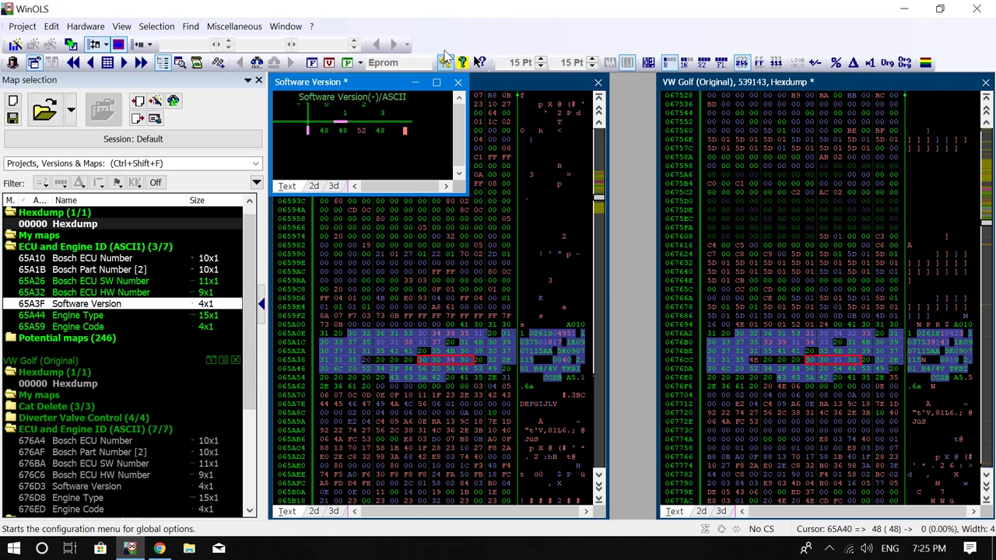
{"action": "left_click", "coordinate": [458, 82]}
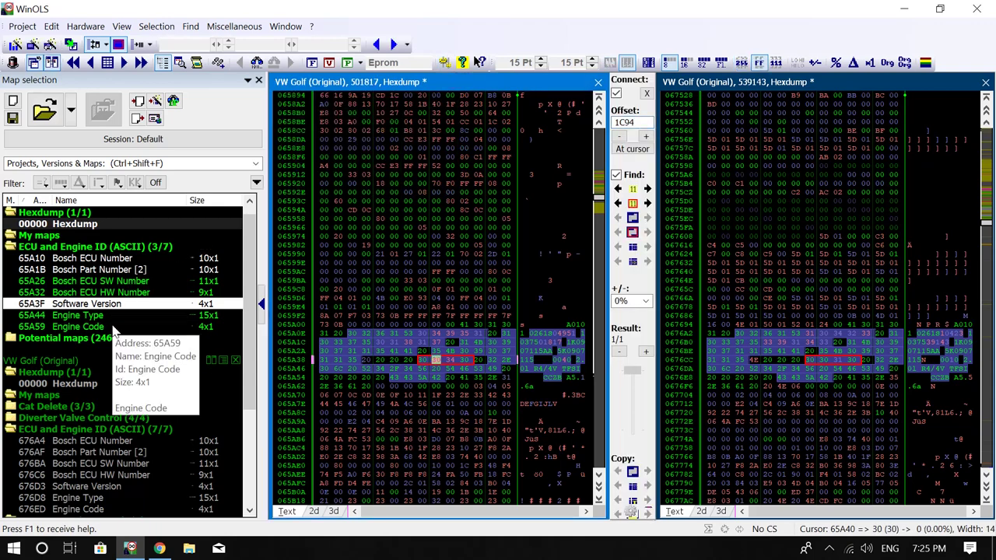
- Open the Engine Type map in 501817, enlarge its window to view all values as ASCII text, and close it
{"action": "double_click", "coordinate": [110, 314]}
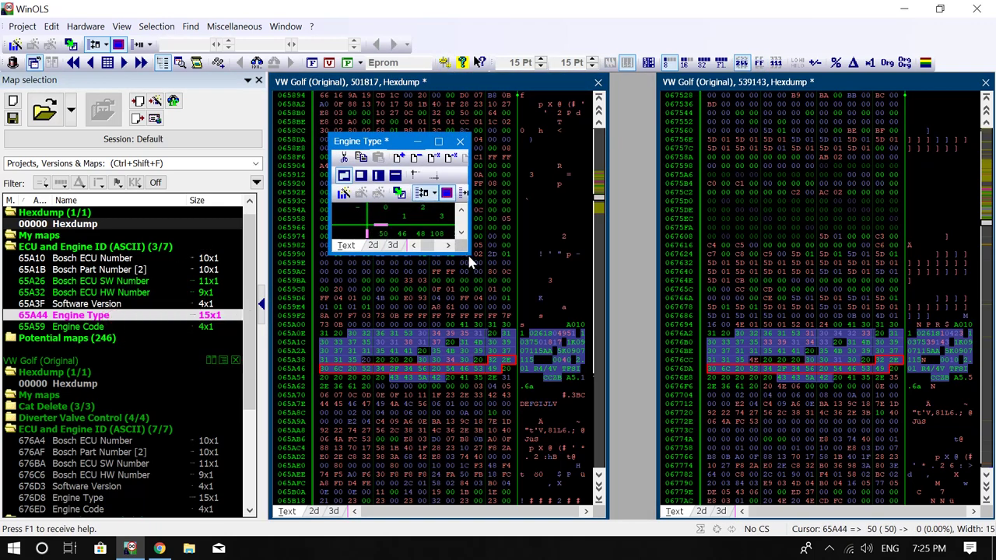
{"action": "left_click_drag", "start_coordinate": [469, 254], "coordinate": [823, 309]}
{"action": "right_click", "coordinate": [700, 248]}
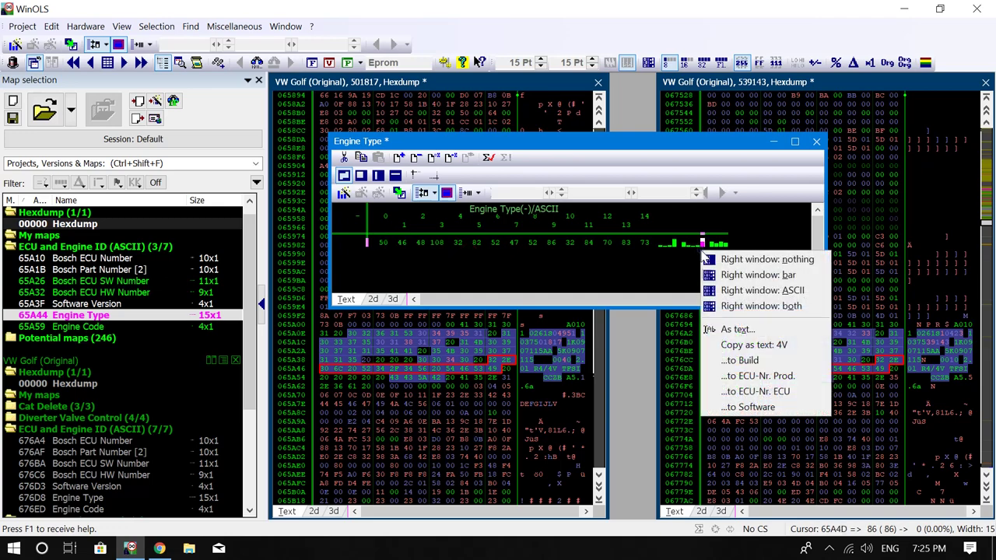
{"action": "left_click", "coordinate": [720, 292]}
{"action": "key", "text": "ctrl+a"}
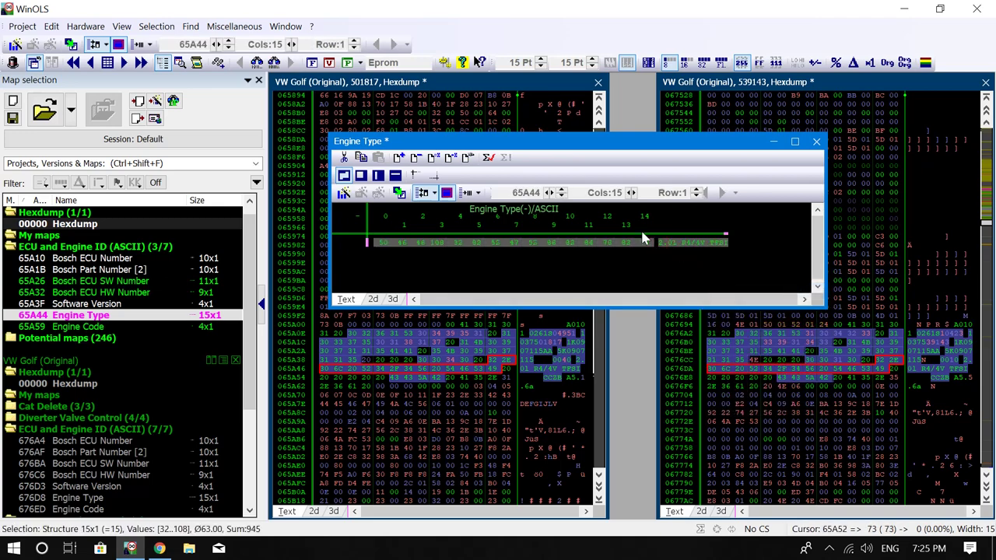
{"action": "right_click", "coordinate": [644, 238]}
{"action": "left_click", "coordinate": [603, 232]}
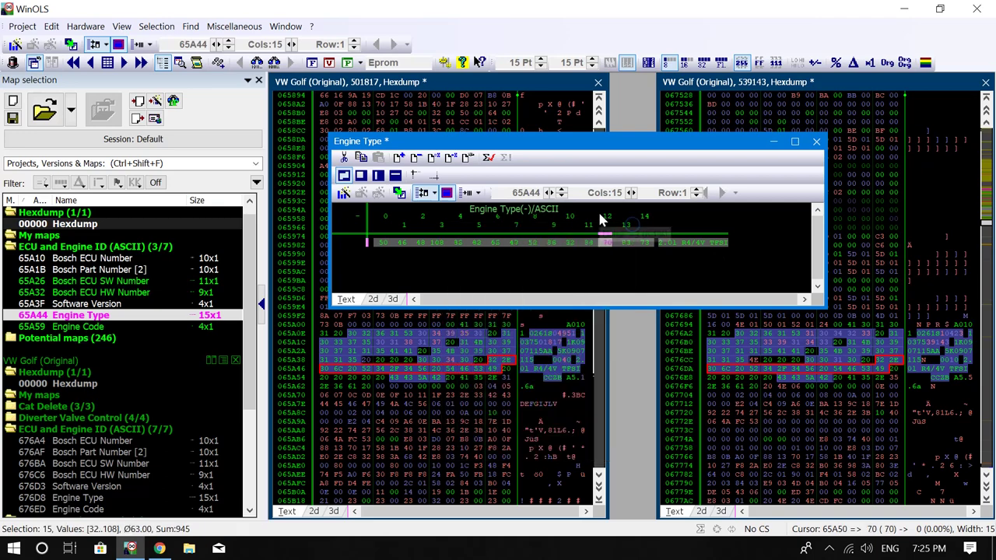
{"action": "left_click", "coordinate": [816, 142]}
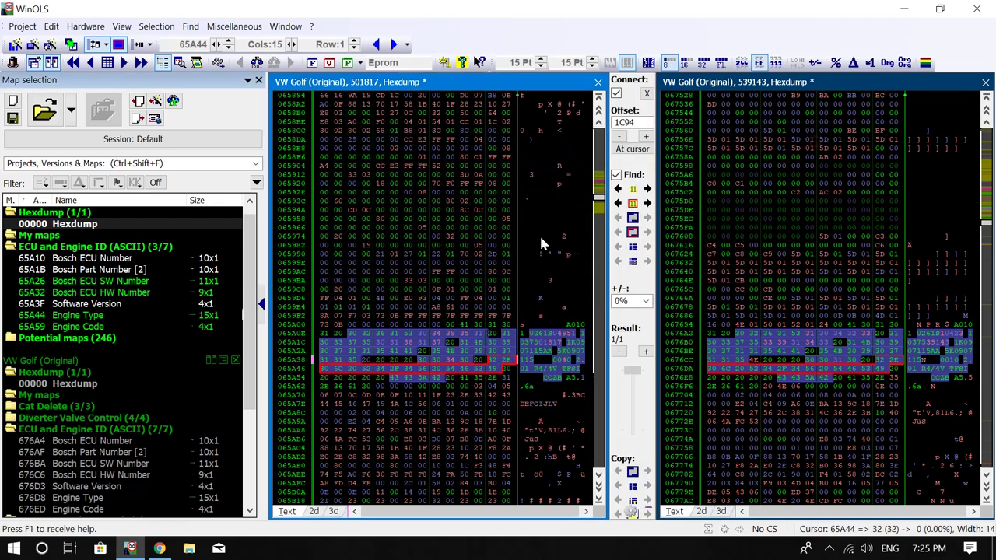
- Select the Engine Type string's bytes in the 501817 hexdump and replace their text with "Hello Tutorial"
{"action": "left_click", "coordinate": [493, 366]}
{"action": "left_click", "coordinate": [497, 369], "text": "shift"}
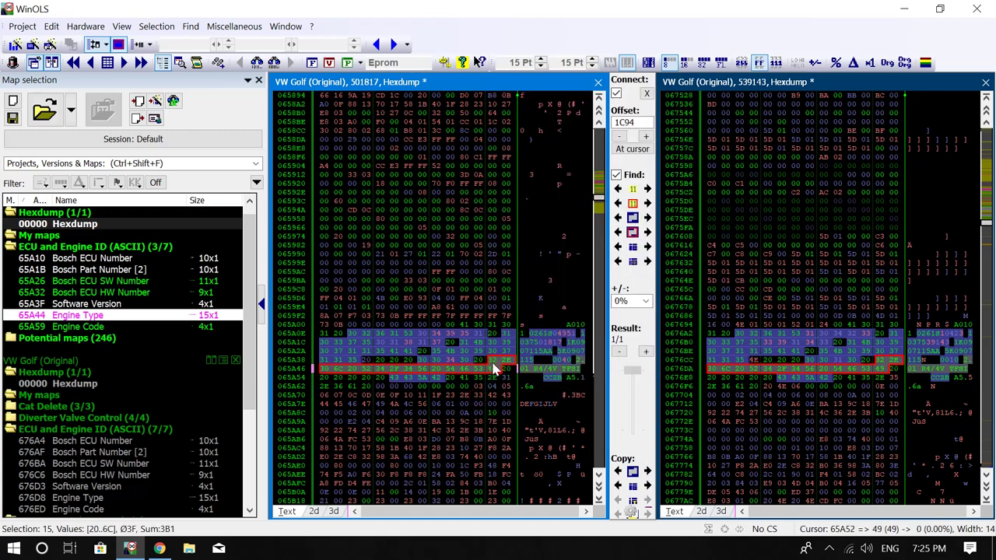
{"action": "left_click", "coordinate": [86, 26]}
{"action": "mouse_move", "coordinate": [53, 29]}
{"action": "left_click", "coordinate": [78, 187]}
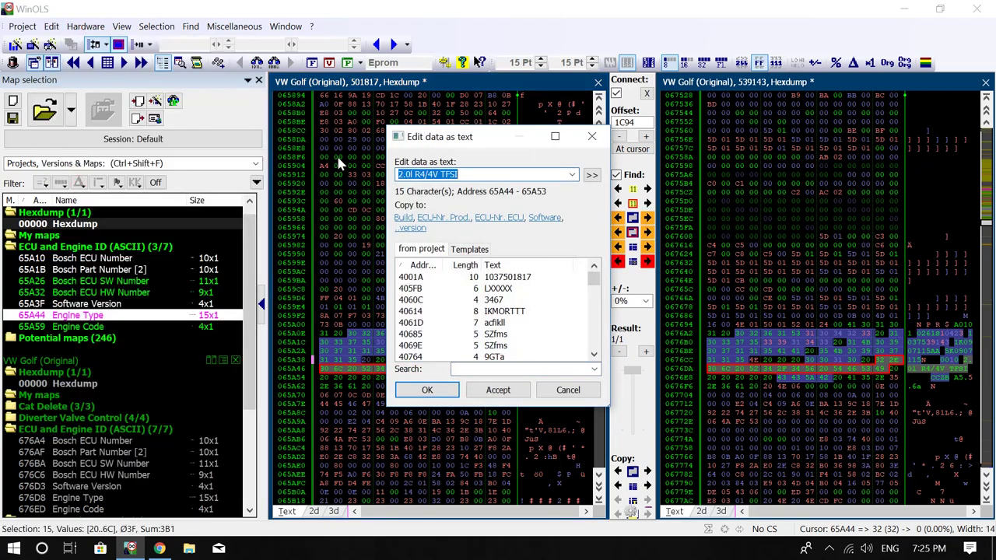
{"action": "type", "text": "Hello Tutopria"}
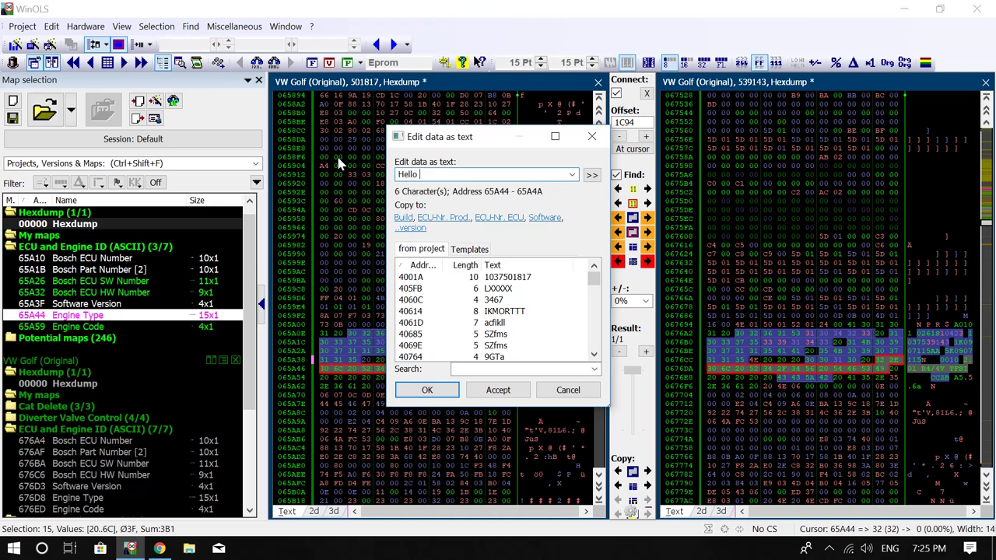
{"action": "key", "text": "BackSpace"}
{"action": "key", "text": "BackSpace"}
{"action": "key", "text": "BackSpace"}
{"action": "key", "text": "BackSpace"}
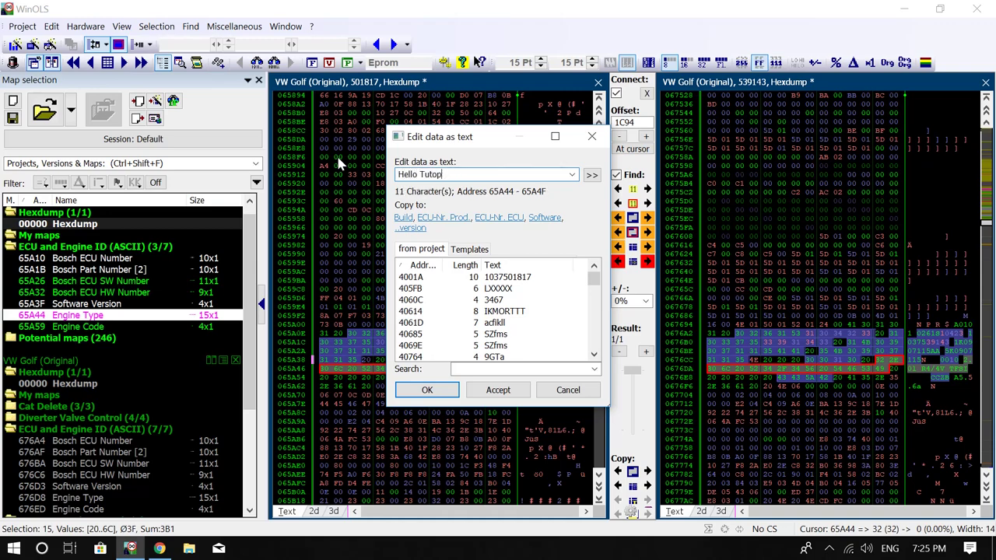
{"action": "type", "text": "rial"}
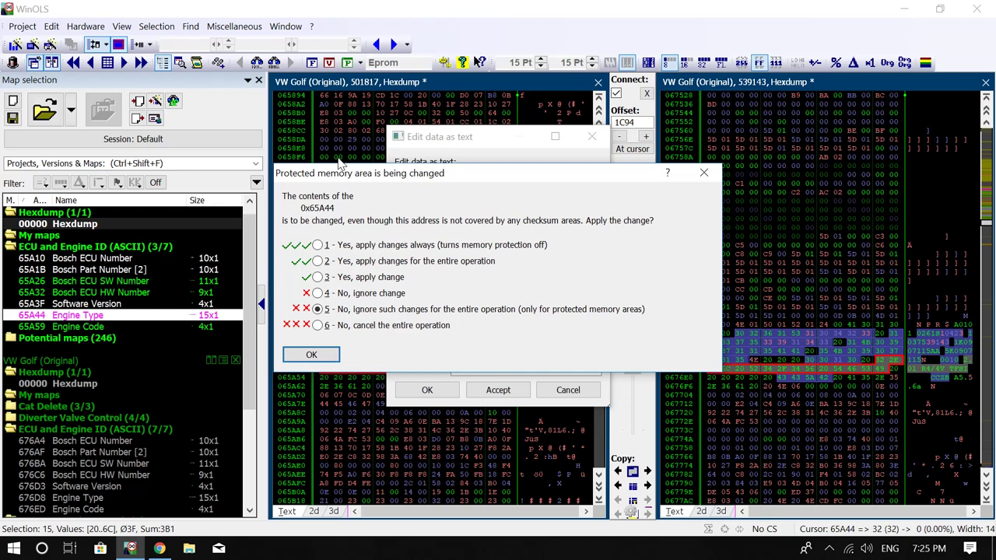
{"action": "key", "text": "Return"}
- Examine the edited Engine Type string in the 501817 hexdump by highlighting its bytes
{"action": "right_click", "coordinate": [394, 441]}
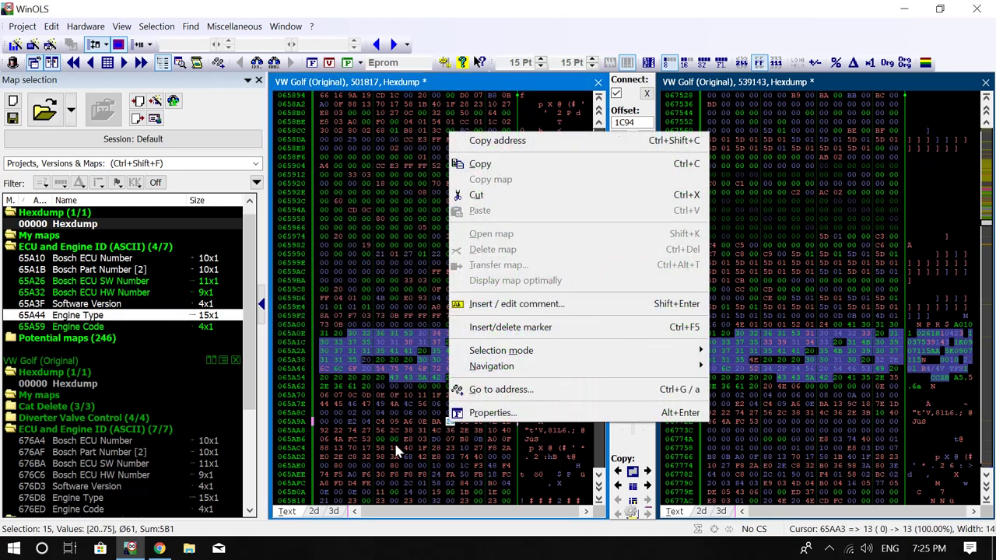
{"action": "key", "text": "Escape"}
{"action": "left_click_drag", "start_coordinate": [493, 360], "coordinate": [480, 370]}
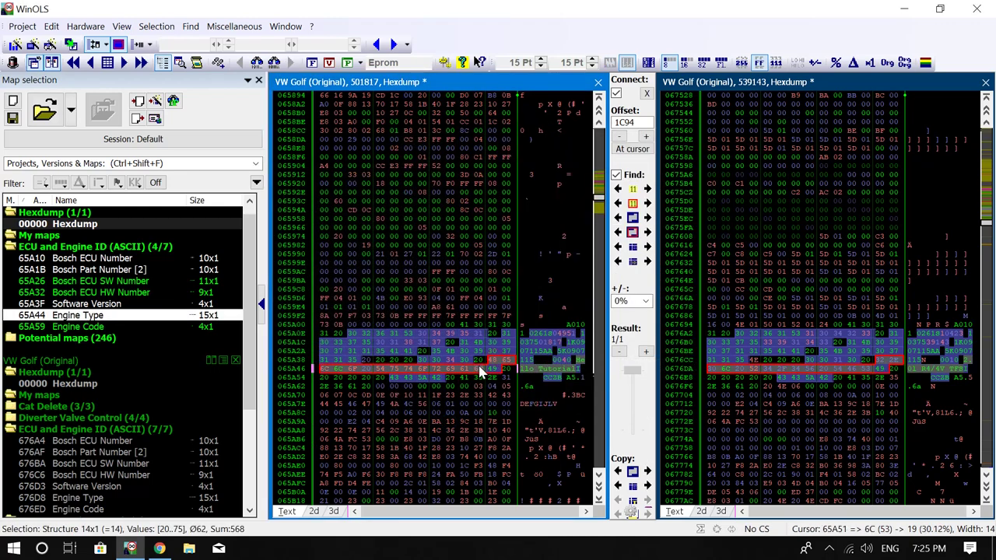
{"action": "right_click", "coordinate": [467, 388]}
{"action": "left_click", "coordinate": [489, 355]}
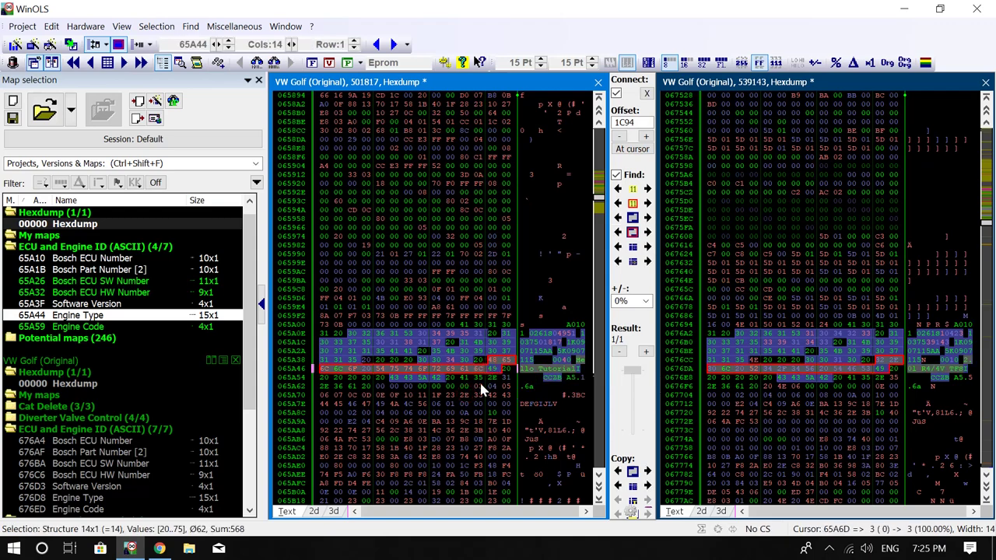
{"action": "left_click_drag", "start_coordinate": [477, 360], "coordinate": [490, 361]}
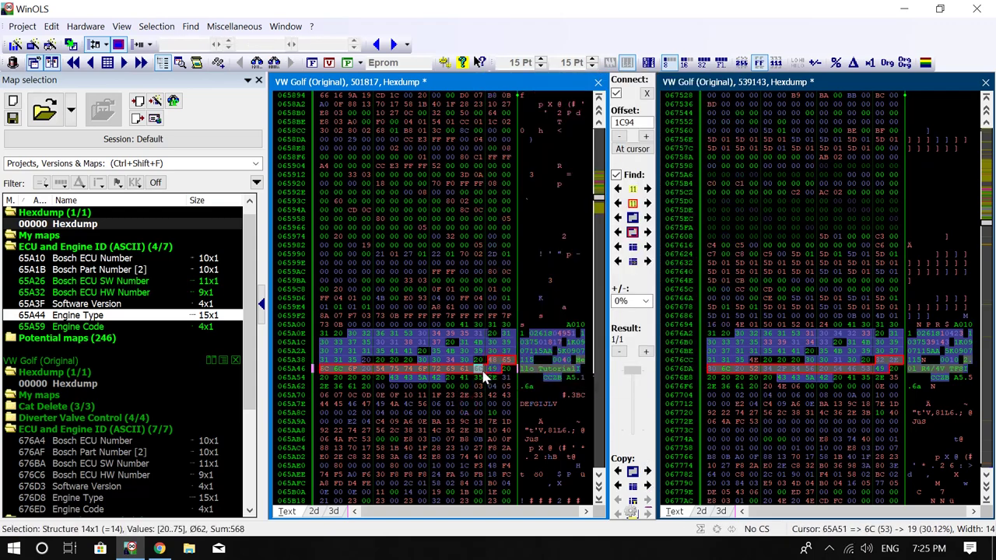
{"action": "right_click", "coordinate": [484, 377]}
{"action": "key", "text": "Escape"}
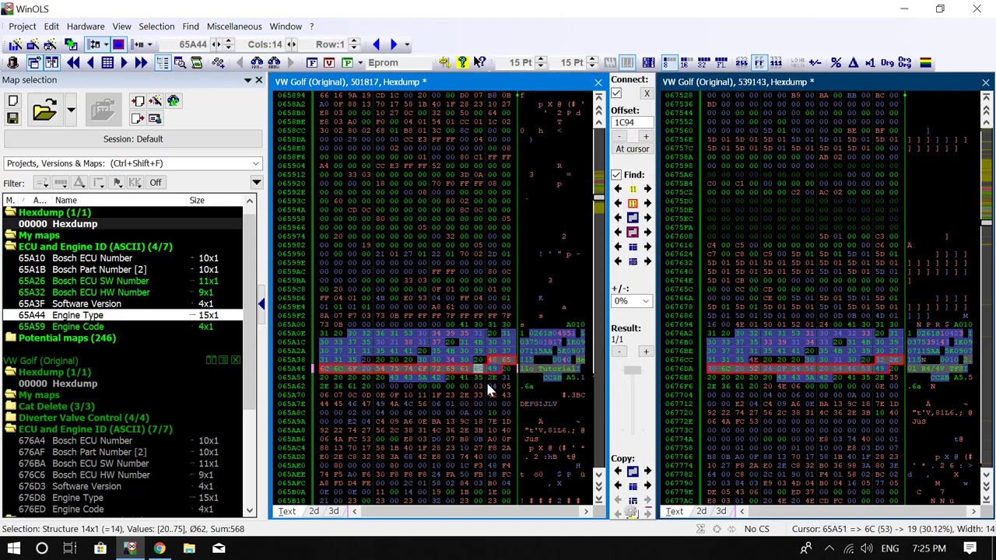
{"action": "left_click", "coordinate": [477, 395]}
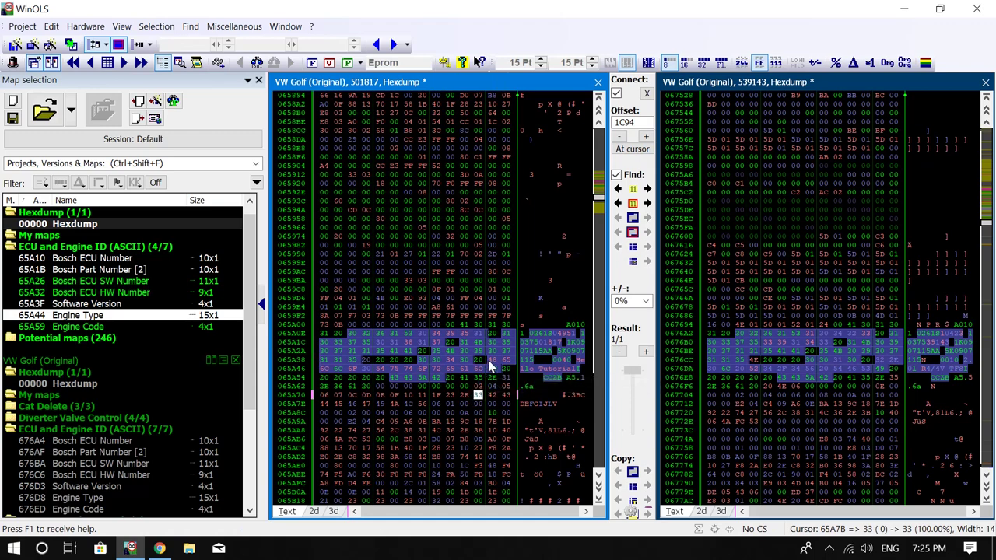
{"action": "right_click", "coordinate": [470, 399]}
{"action": "key", "text": "Escape"}
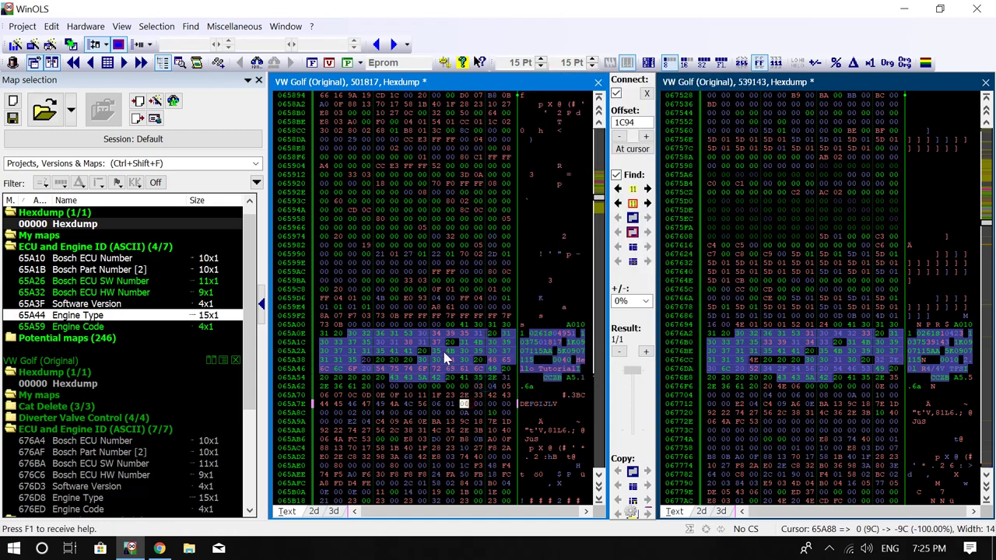
- Highlight the Bosch ECU HW Number bytes in 501817 and undo the Engine Type text edit
{"action": "left_click", "coordinate": [445, 355]}
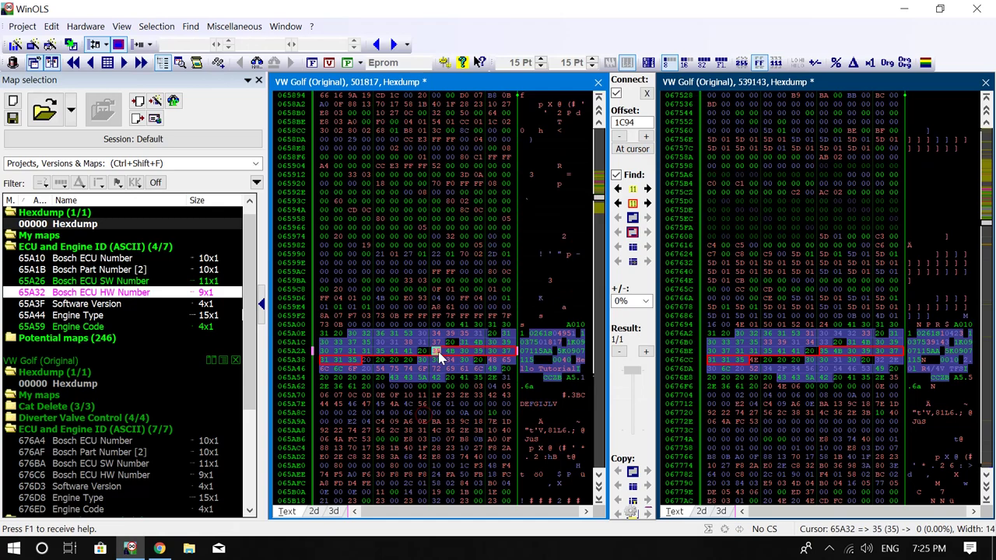
{"action": "left_click_drag", "start_coordinate": [439, 355], "coordinate": [361, 360]}
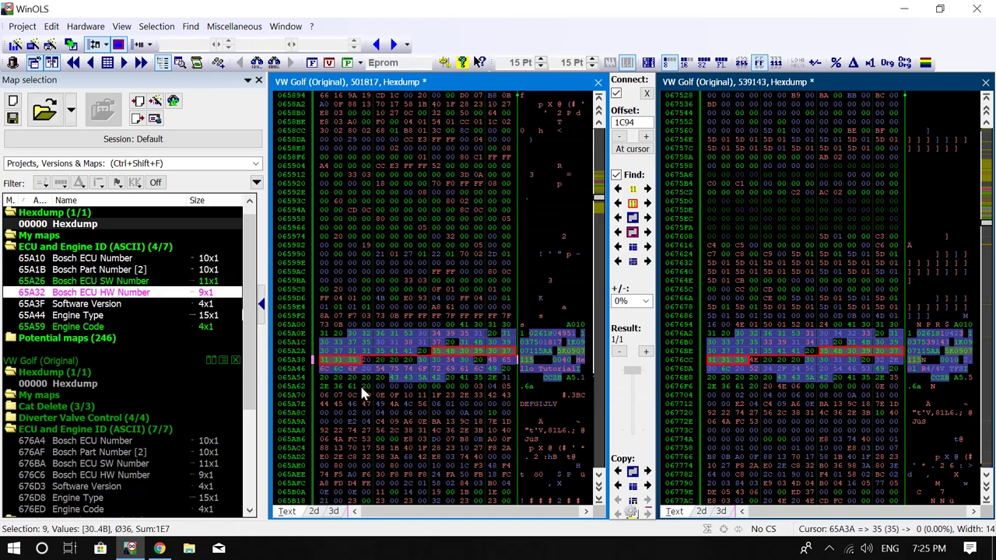
{"action": "left_click", "coordinate": [342, 401]}
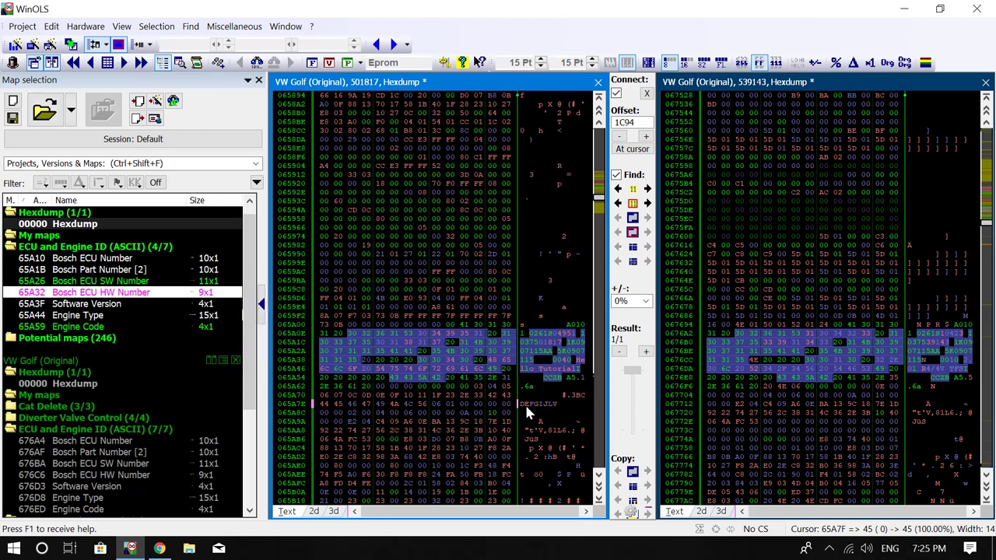
{"action": "left_click", "coordinate": [447, 418]}
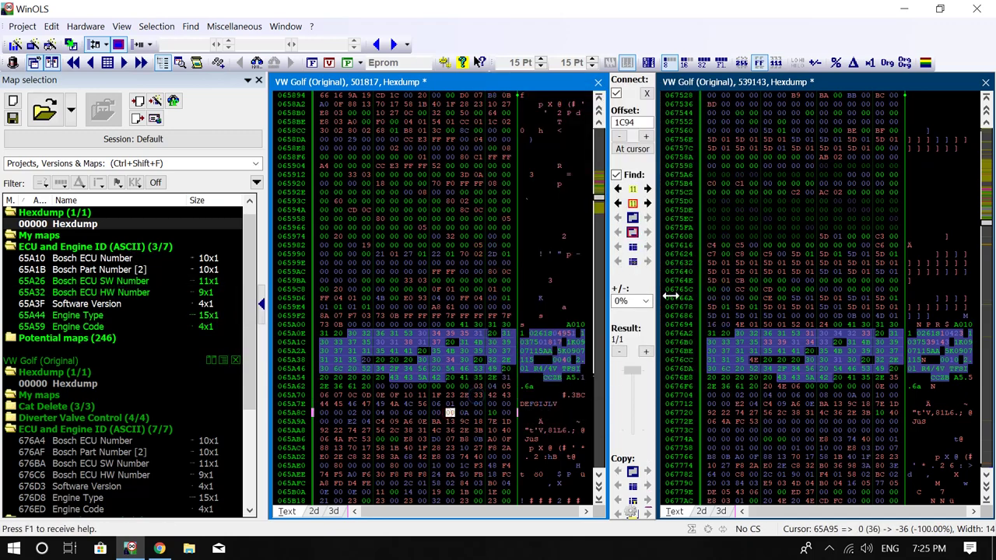
{"action": "left_click_drag", "start_coordinate": [867, 226], "coordinate": [853, 238]}
{"action": "right_click", "coordinate": [710, 253]}
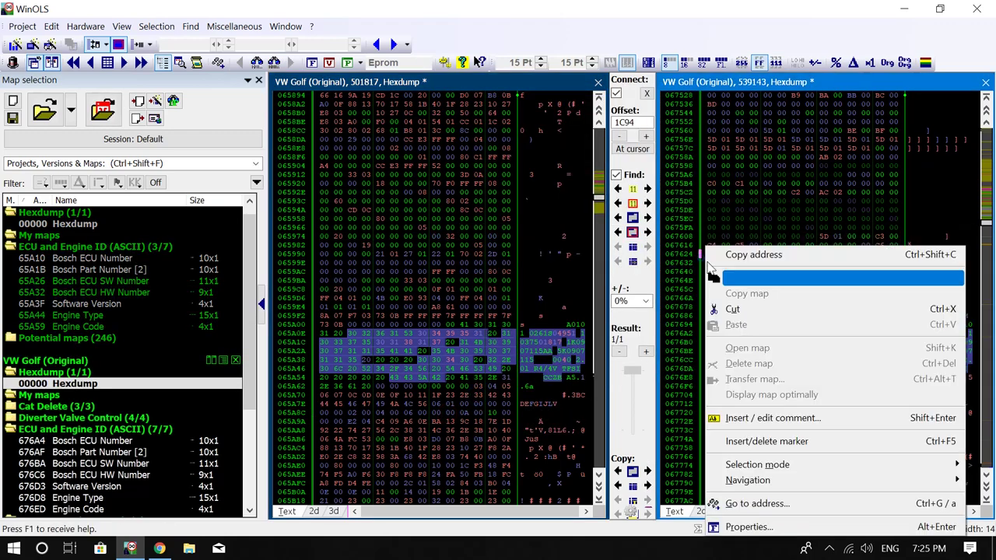
{"action": "left_click", "coordinate": [722, 280]}
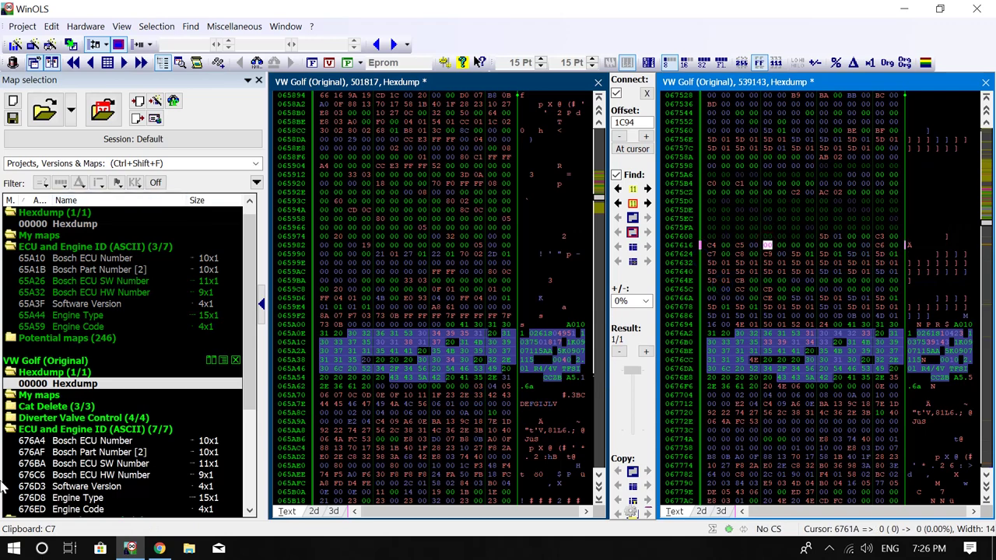
- Collapse 539143's ECU and Engine ID (ASCII) folder, expand Fuelling Main and go to the Lambda Fahrerwunsch map
{"action": "left_click", "coordinate": [10, 429]}
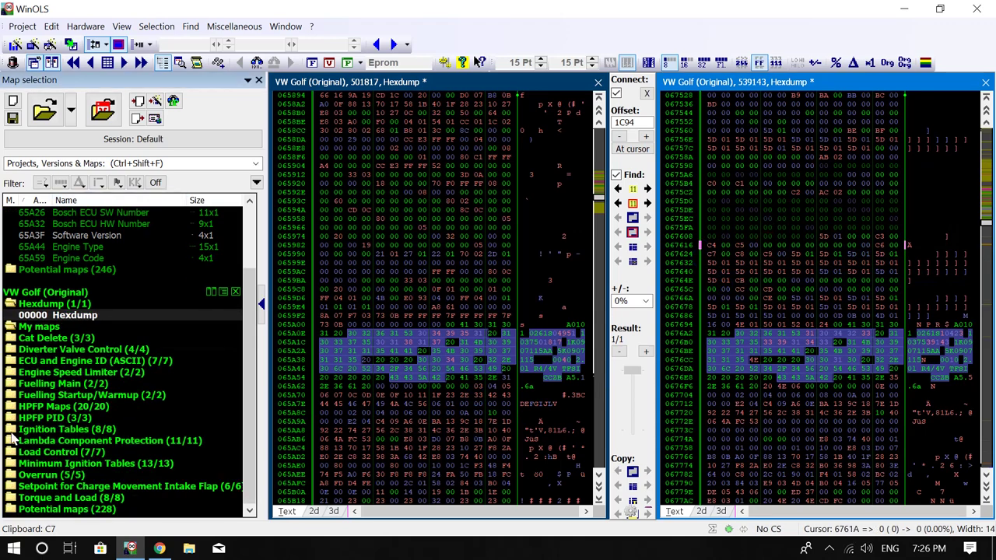
{"action": "left_click", "coordinate": [10, 384]}
{"action": "left_click", "coordinate": [75, 395]}
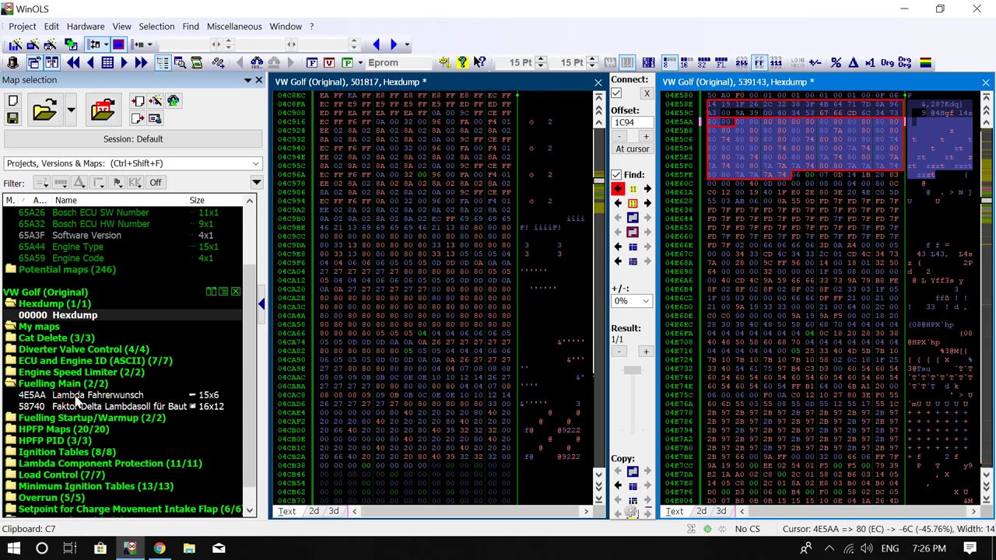
{"action": "scroll", "coordinate": [771, 243], "scroll_direction": "up", "scroll_amount": 4}
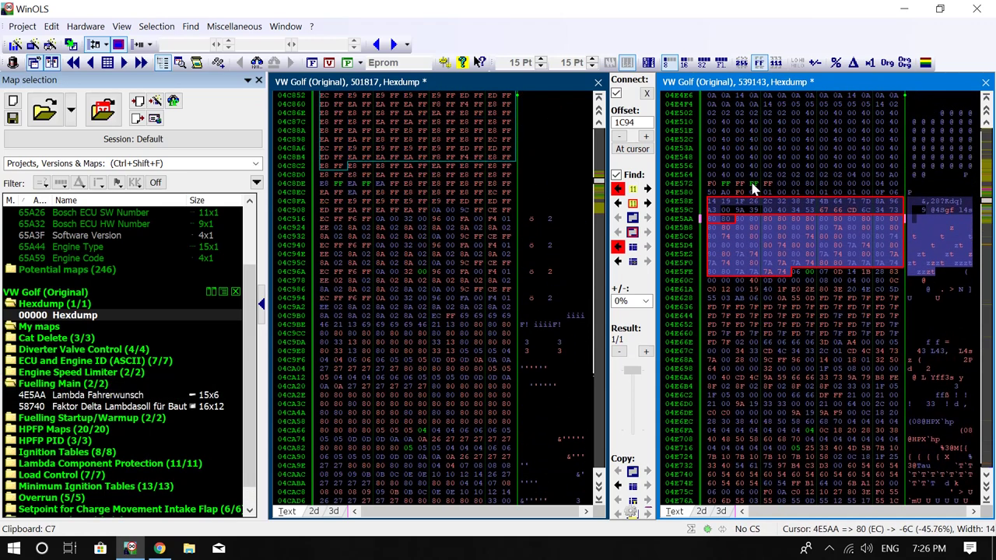
- Select the 15 bytes at the start of Lambda Fahrerwunsch's block in 539143 and find the matching bytes in 501817 to realign the offset
{"action": "left_click_drag", "start_coordinate": [716, 202], "coordinate": [715, 210]}
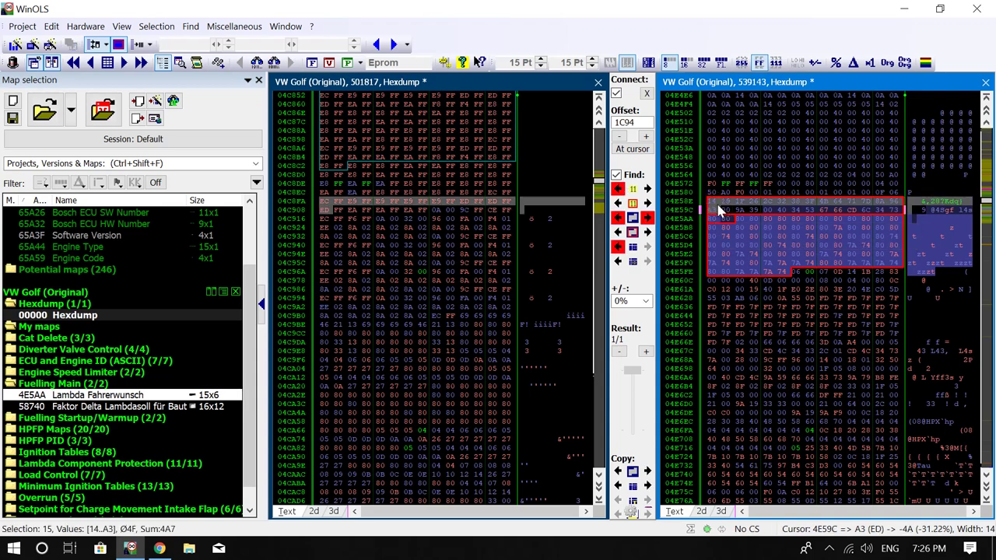
{"action": "left_click", "coordinate": [618, 218]}
{"action": "left_click", "coordinate": [437, 280]}
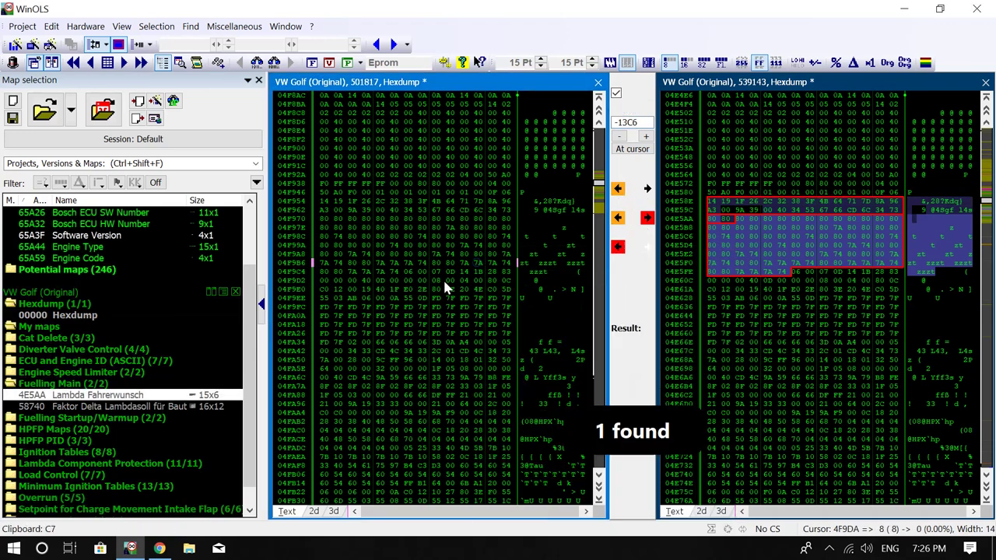
- Transfer Lambda Fahrerwunsch from 539143 to 501817 with Transfer nothing and Transfer map structure, and check the map in the 501817 hexdump
{"action": "right_click", "coordinate": [814, 239]}
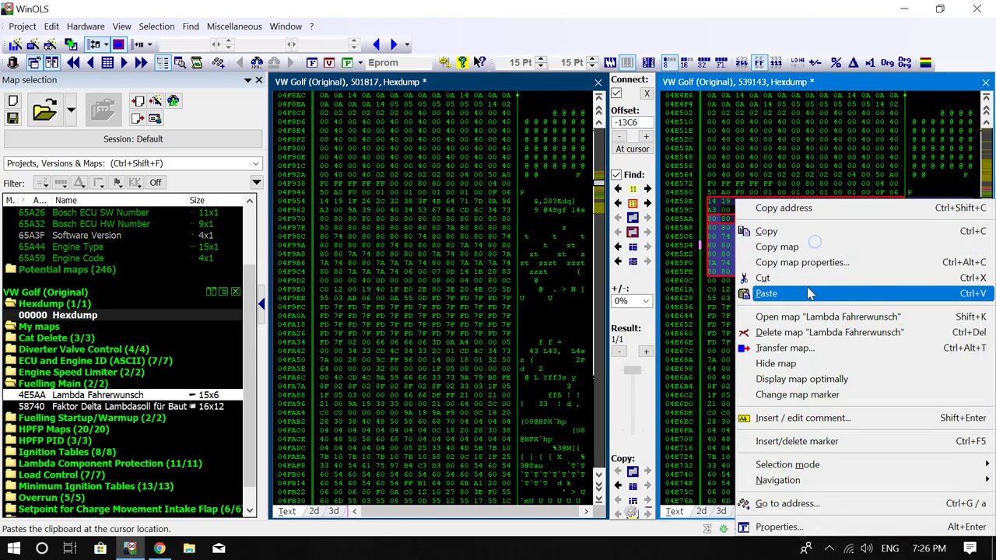
{"action": "left_click", "coordinate": [771, 347]}
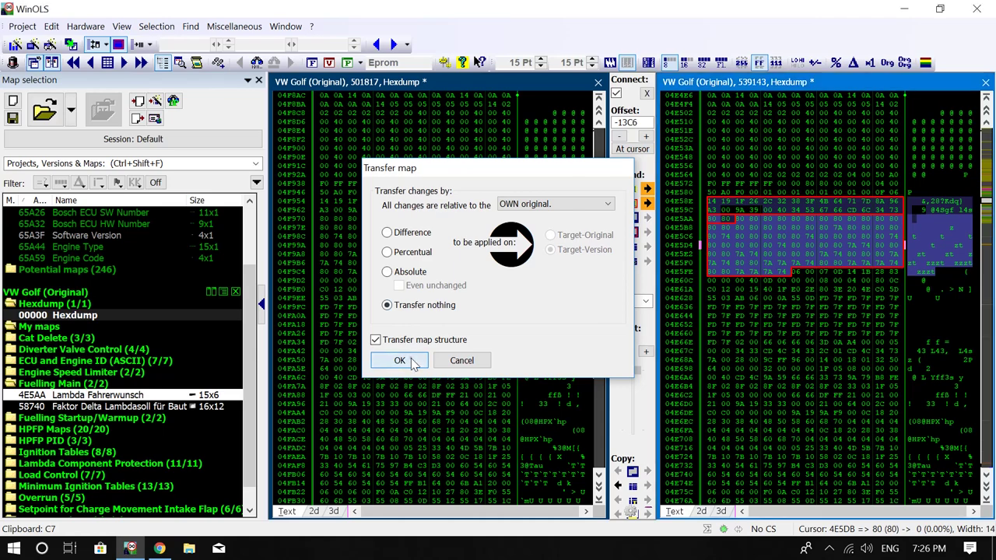
{"action": "left_click", "coordinate": [399, 361]}
{"action": "left_click", "coordinate": [391, 262]}
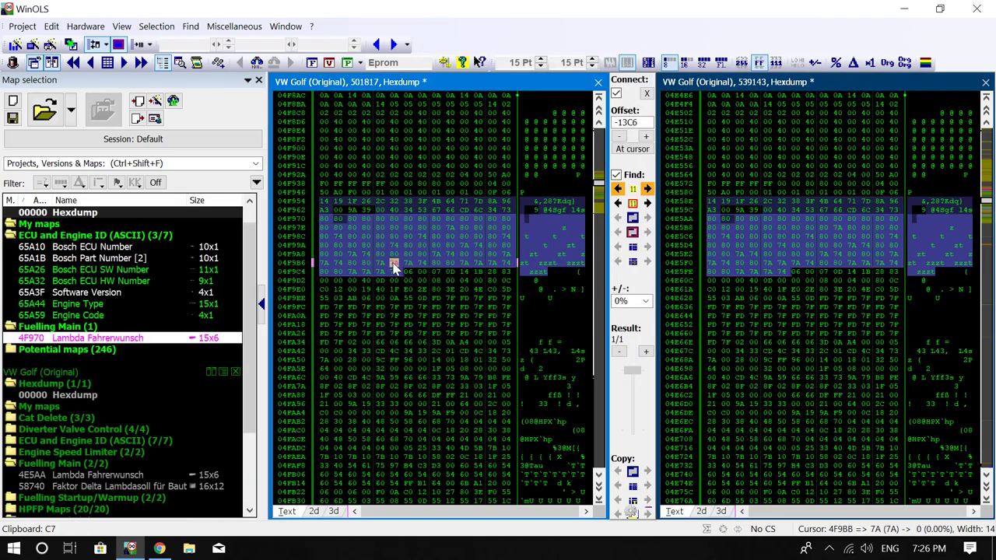
{"action": "scroll", "coordinate": [77, 452], "scroll_direction": "down", "scroll_amount": 3}
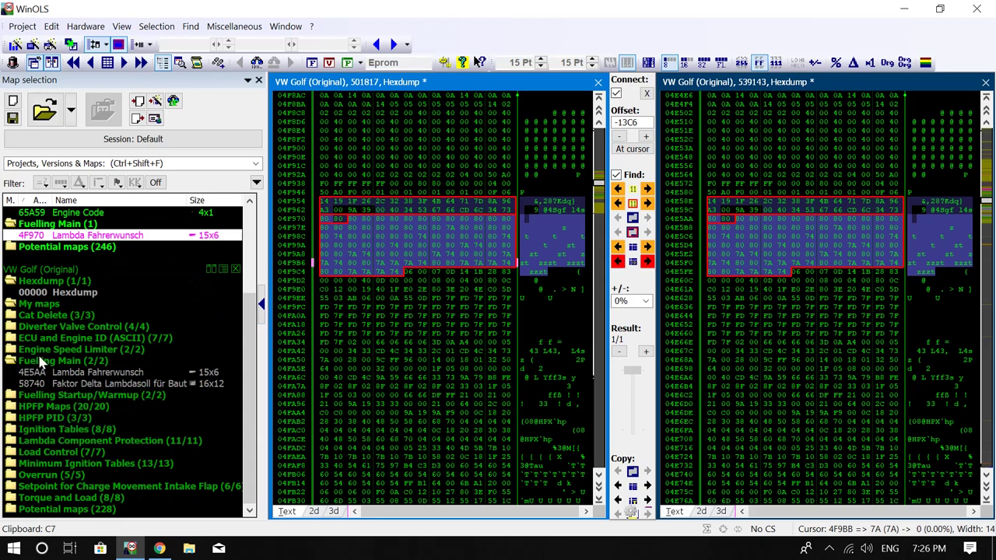
{"action": "left_click", "coordinate": [397, 228]}
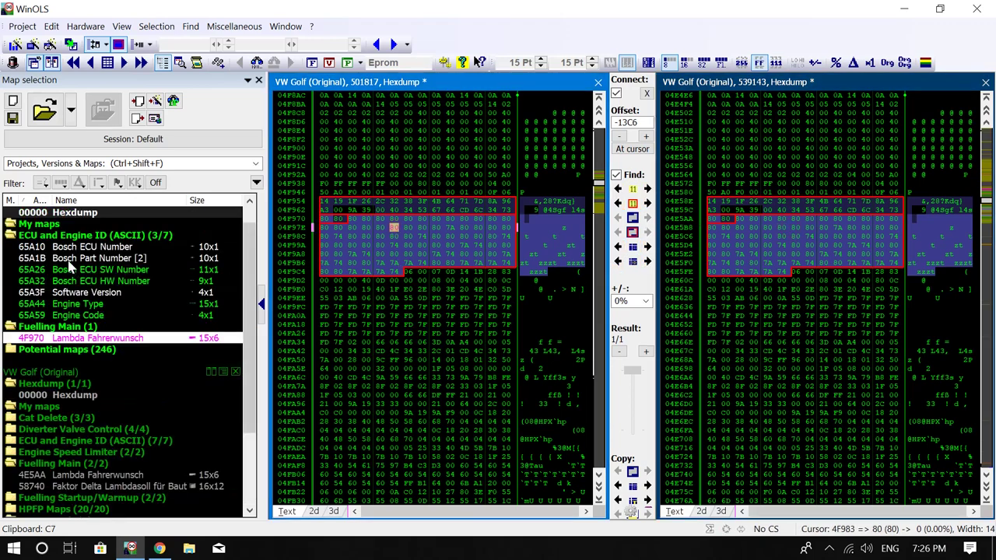
- Collapse 501817's ECU and Engine ID (ASCII) folder and go to the Faktor Delta Lambdasoll map in 539143's Fuelling Main folder
{"action": "left_click", "coordinate": [10, 235]}
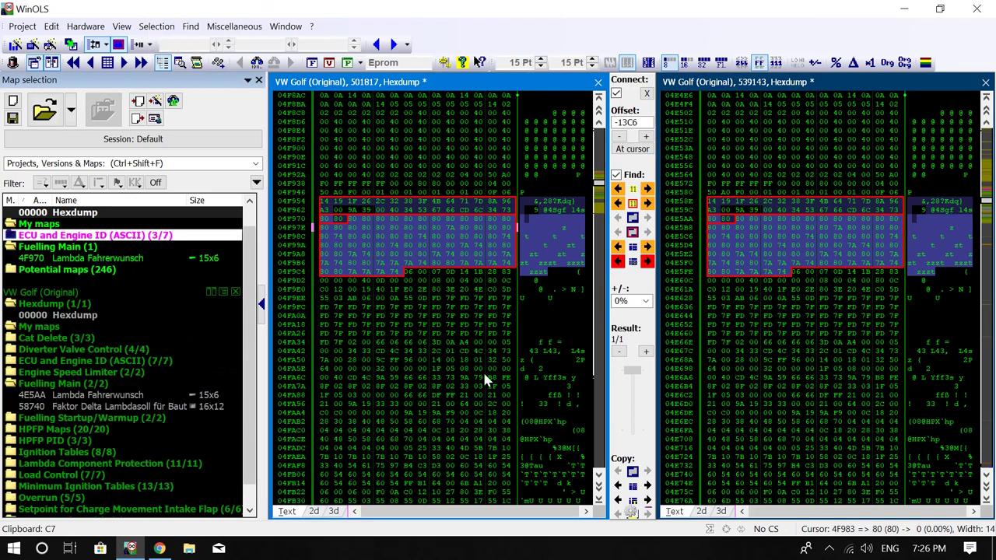
{"action": "left_click", "coordinate": [83, 406]}
{"action": "scroll", "coordinate": [869, 362], "scroll_direction": "down", "scroll_amount": 2}
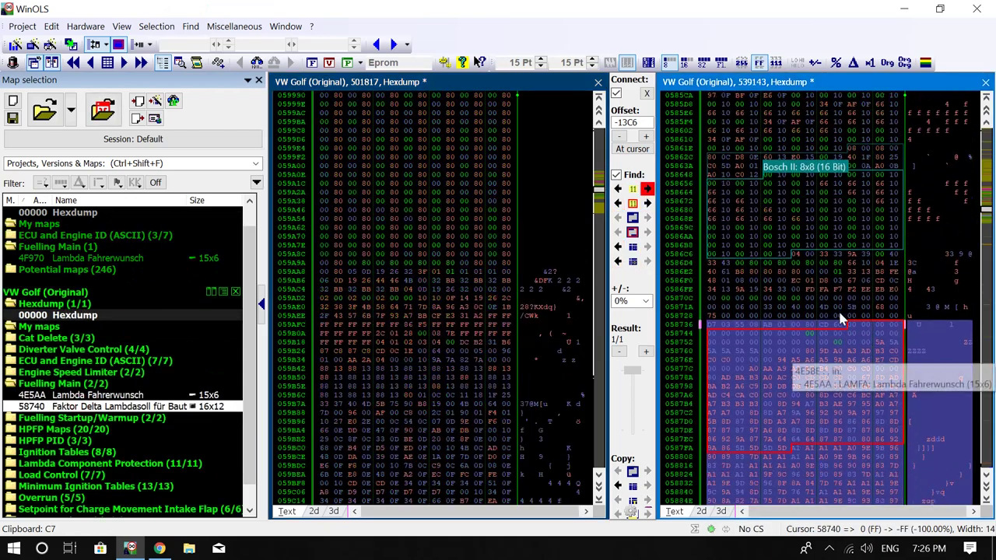
- Select the 15 bytes just before the Faktor Delta Lambdasoll map in 539143 and find the matching bytes in 501817 to realign the offset
{"action": "left_click_drag", "start_coordinate": [836, 308], "coordinate": [842, 317]}
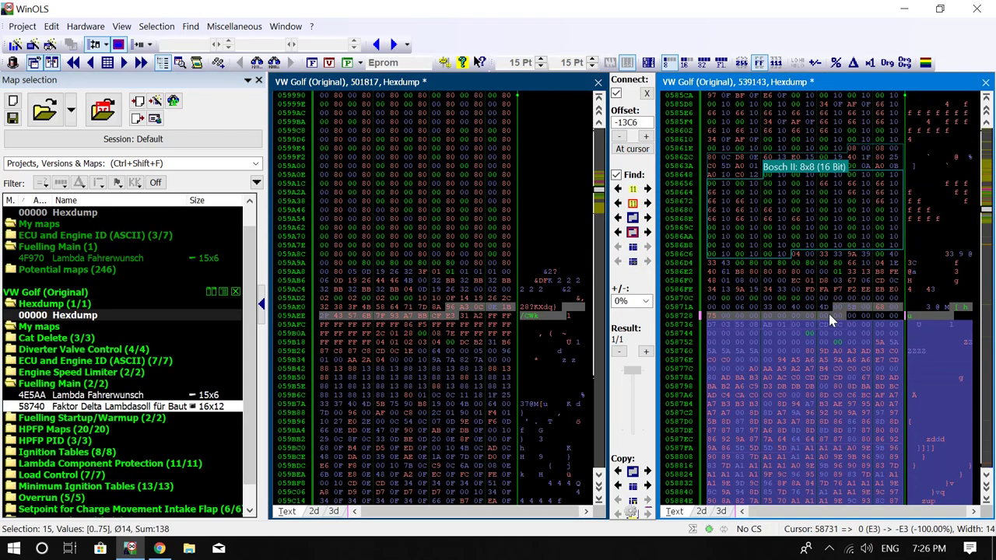
{"action": "left_click", "coordinate": [634, 219]}
{"action": "right_click", "coordinate": [420, 328]}
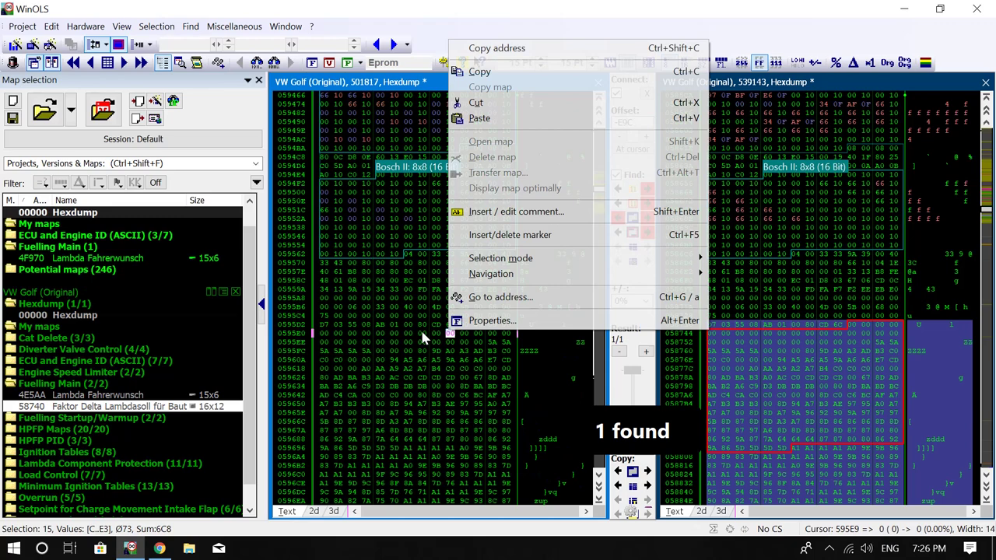
{"action": "left_click", "coordinate": [480, 71]}
- Transfer the block of Faktor Delta Lambdasoll, Lambda Component Protection and Fuelling Startup/Warmup maps from 539143 to 501817, using identical axes for all
{"action": "left_click_drag", "start_coordinate": [725, 331], "coordinate": [812, 265]}
{"action": "right_click", "coordinate": [808, 232]}
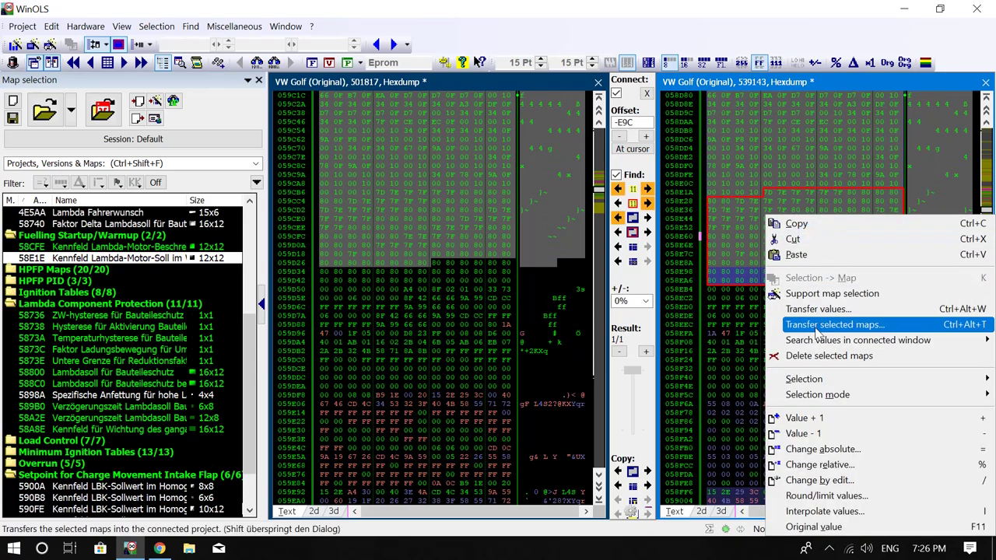
{"action": "left_click", "coordinate": [825, 324]}
{"action": "left_click", "coordinate": [413, 359]}
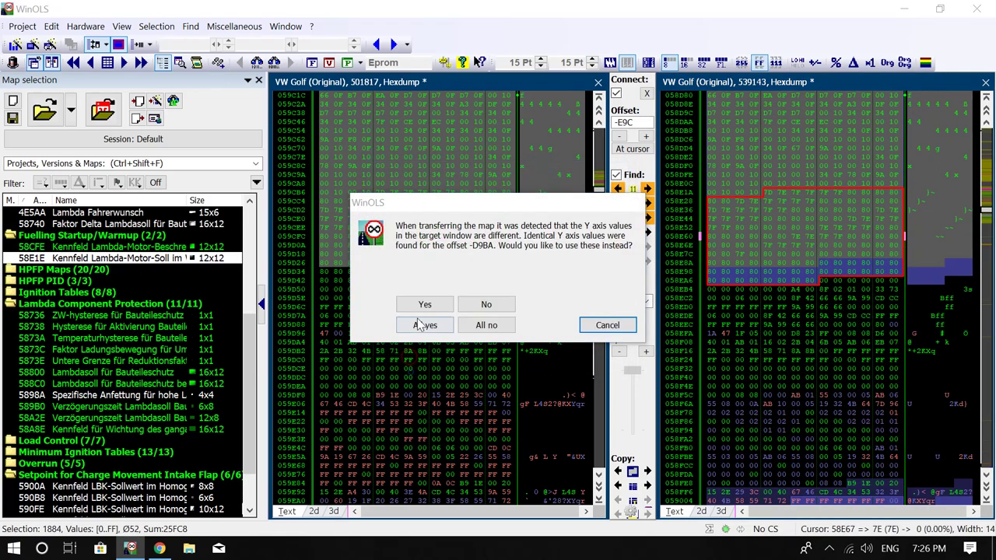
{"action": "left_click", "coordinate": [419, 324]}
- Select 15 bytes at the start of the 8x8 Kennfeld LBK-Sollwert map in 539143 and find them in 501817 to realign the offset
{"action": "scroll", "coordinate": [432, 335], "scroll_direction": "down", "scroll_amount": 7}
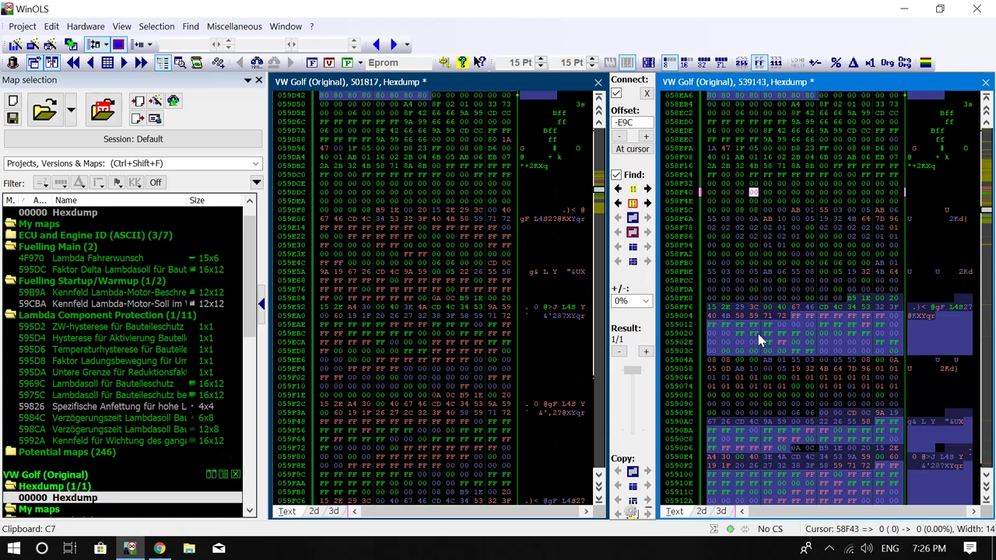
{"action": "left_click_drag", "start_coordinate": [793, 309], "coordinate": [780, 319]}
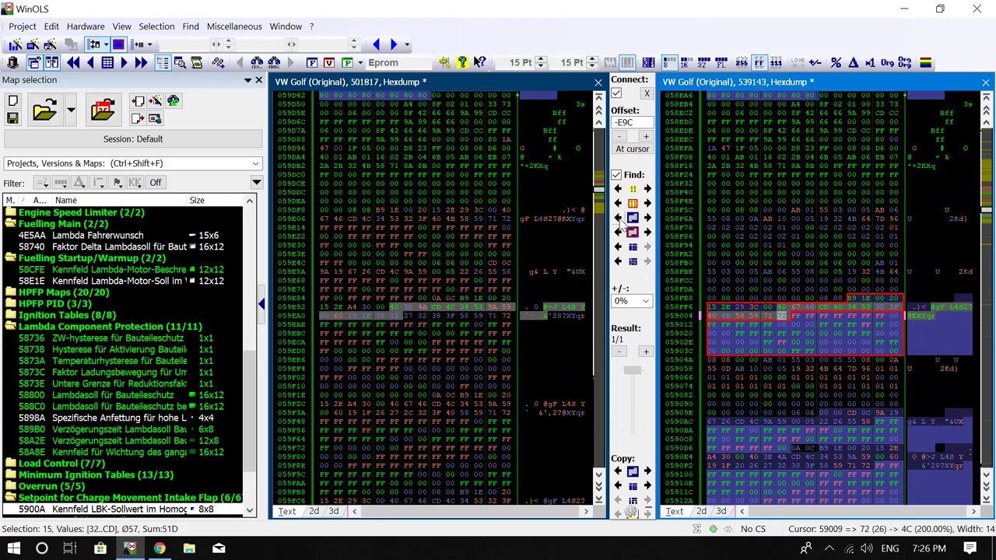
{"action": "left_click", "coordinate": [619, 219]}
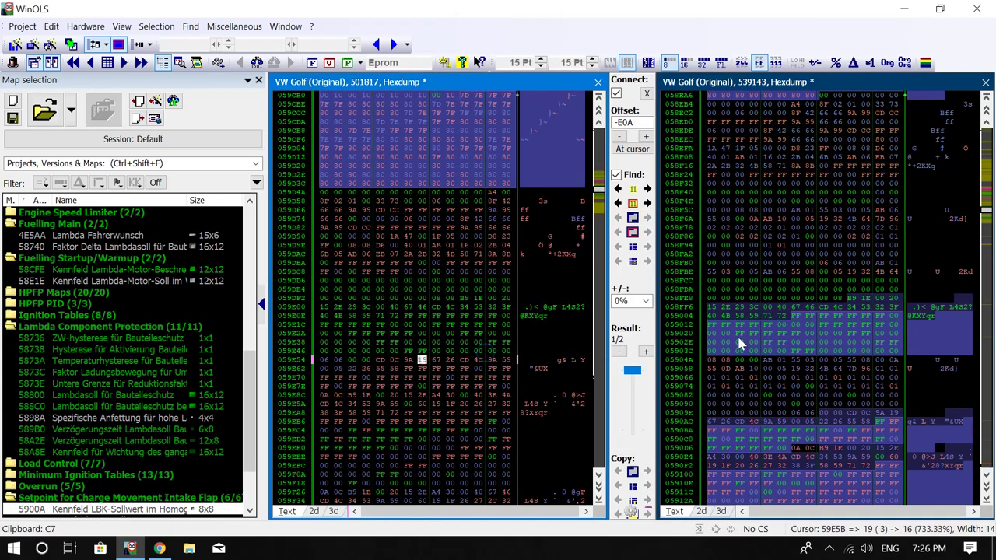
{"action": "left_click_drag", "start_coordinate": [776, 217], "coordinate": [767, 272]}
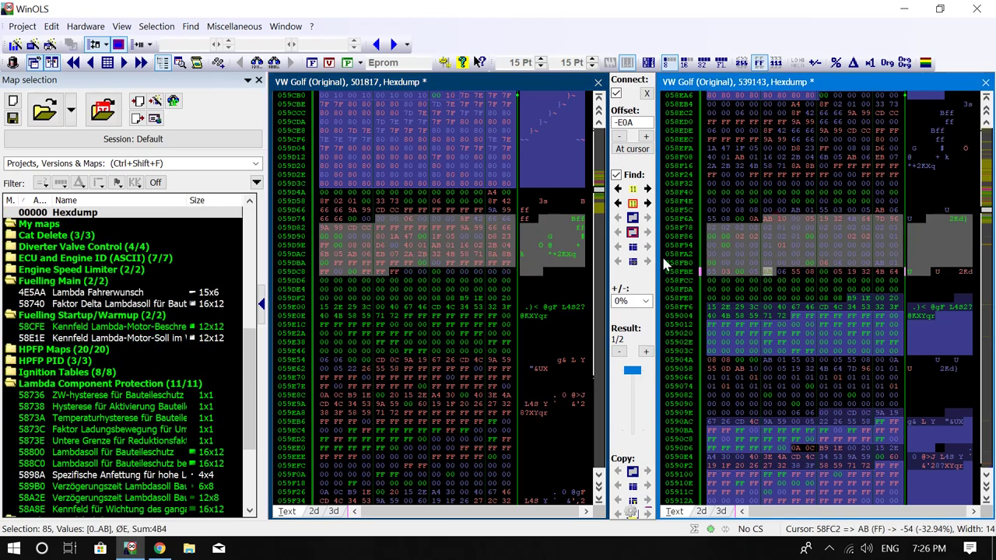
{"action": "left_click", "coordinate": [366, 307]}
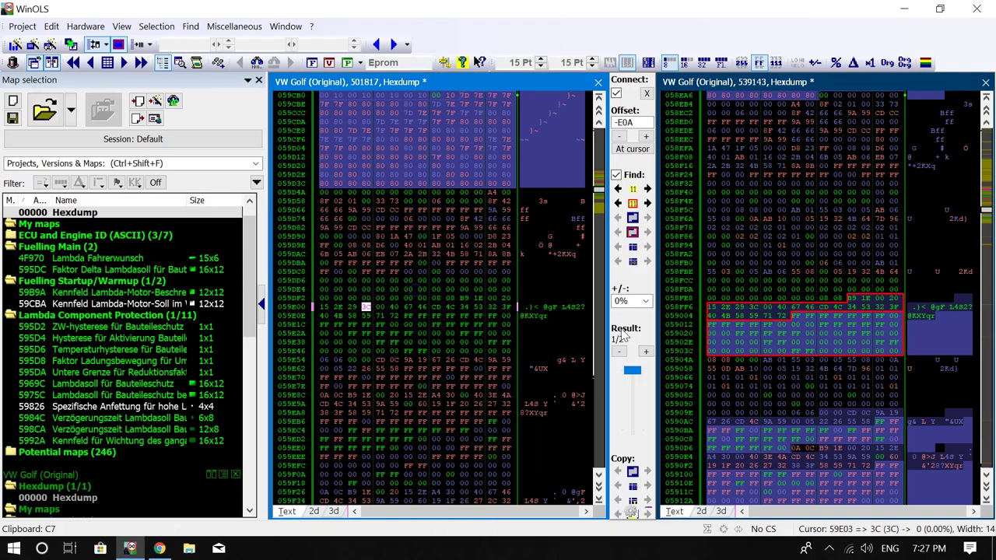
- Transfer the 8x8 Kennfeld LBK-Sollwert map to 501817 with Transfer nothing and Transfer map structure, and check it in the 501817 hexdump
{"action": "right_click", "coordinate": [792, 352]}
{"action": "left_click", "coordinate": [747, 160]}
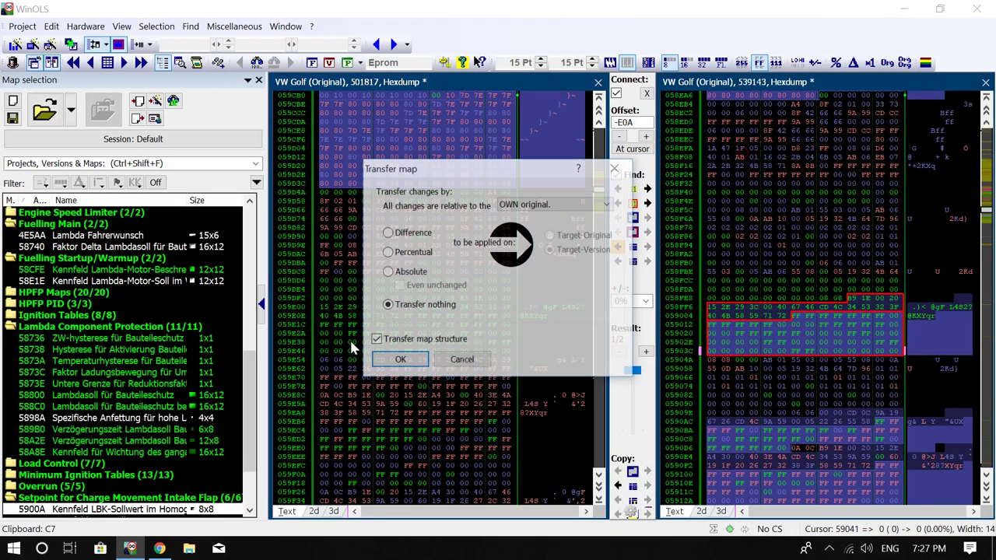
{"action": "left_click", "coordinate": [400, 358]}
{"action": "left_click", "coordinate": [370, 404]}
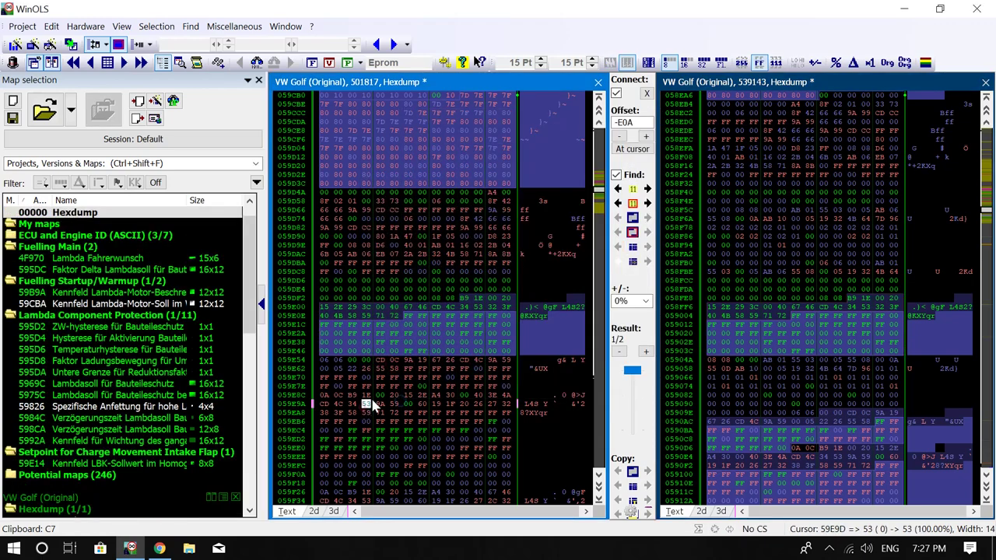
- Collapse the expanded fuelling, Lambda Component Protection and charge movement flap folders in both VW Golf projects
{"action": "left_click", "coordinate": [10, 314]}
{"action": "left_click", "coordinate": [10, 280]}
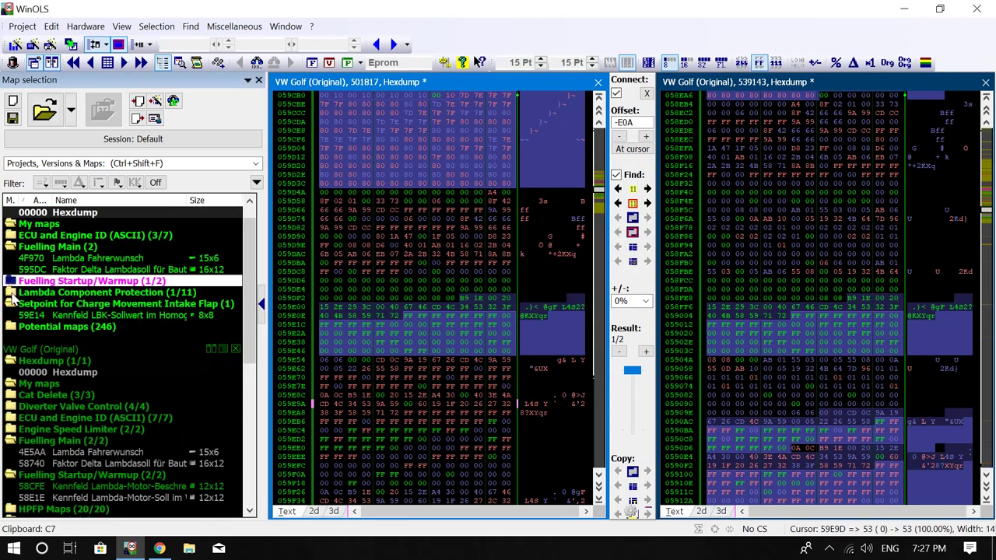
{"action": "left_click", "coordinate": [10, 303]}
{"action": "left_click", "coordinate": [10, 246]}
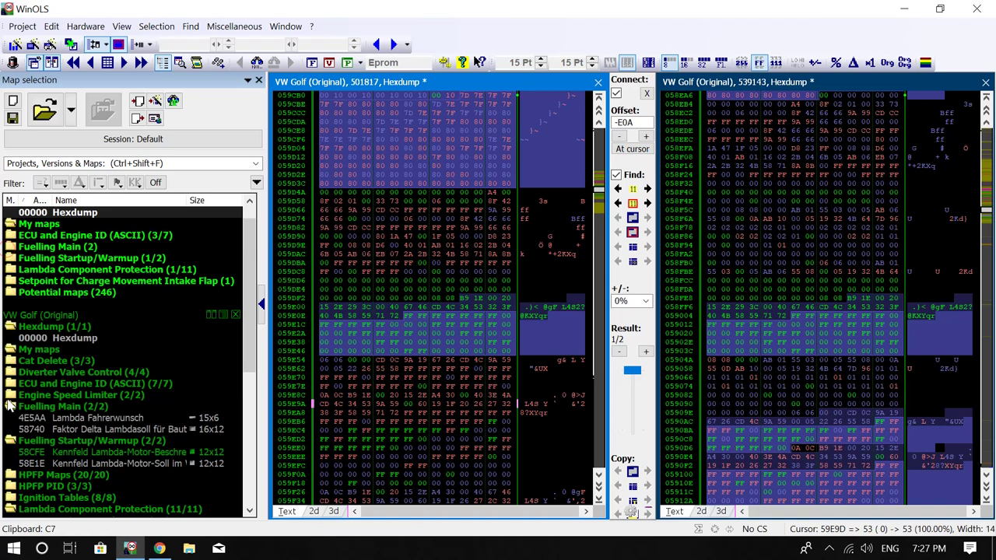
{"action": "left_click", "coordinate": [10, 406]}
{"action": "left_click", "coordinate": [10, 417]}
{"action": "left_click", "coordinate": [10, 463]}
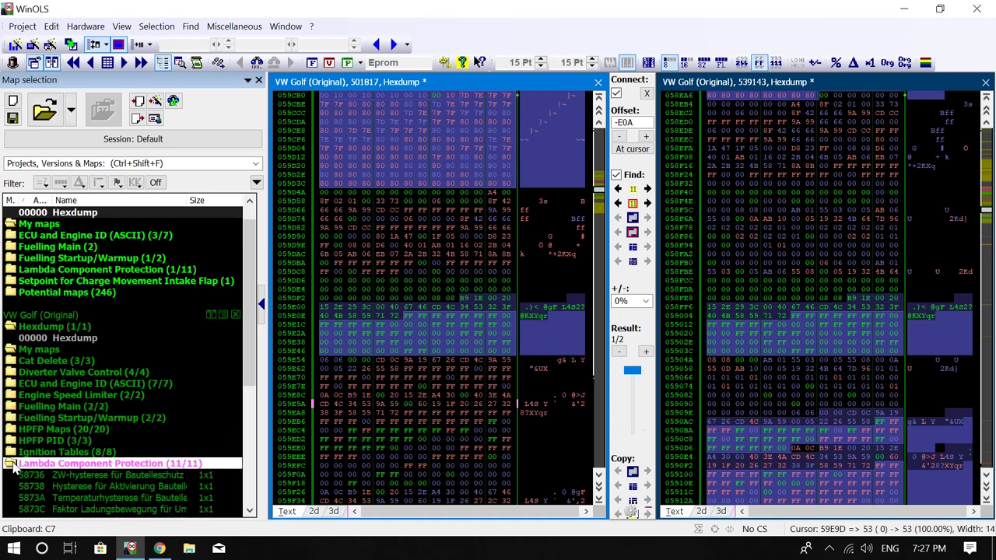
{"action": "scroll", "coordinate": [88, 387], "scroll_direction": "down", "scroll_amount": 3}
{"action": "left_click", "coordinate": [10, 424]}
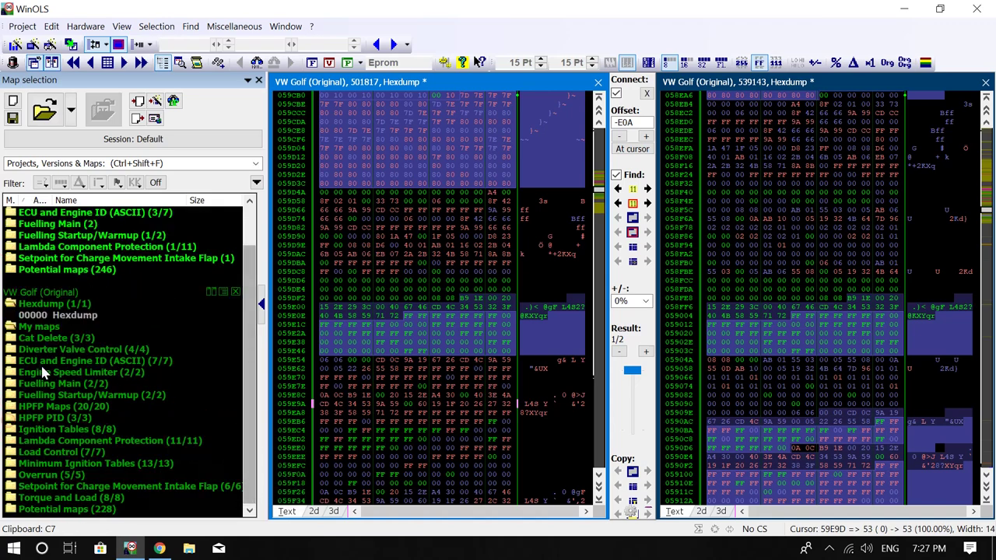
- Close both VW Golf projects, saving the offered changes including settings and map structure
{"action": "left_click", "coordinate": [599, 84]}
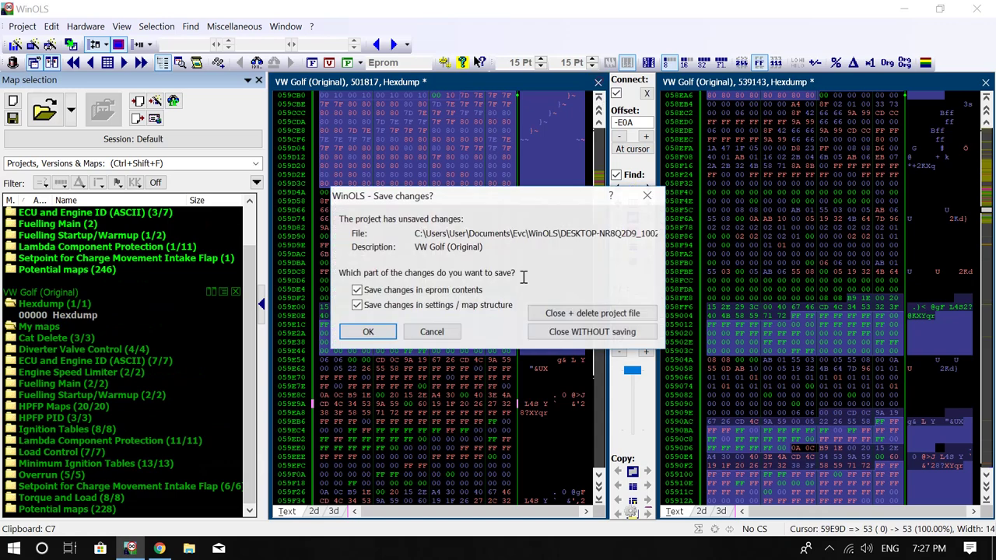
{"action": "left_click", "coordinate": [367, 329]}
{"action": "left_click", "coordinate": [986, 81]}
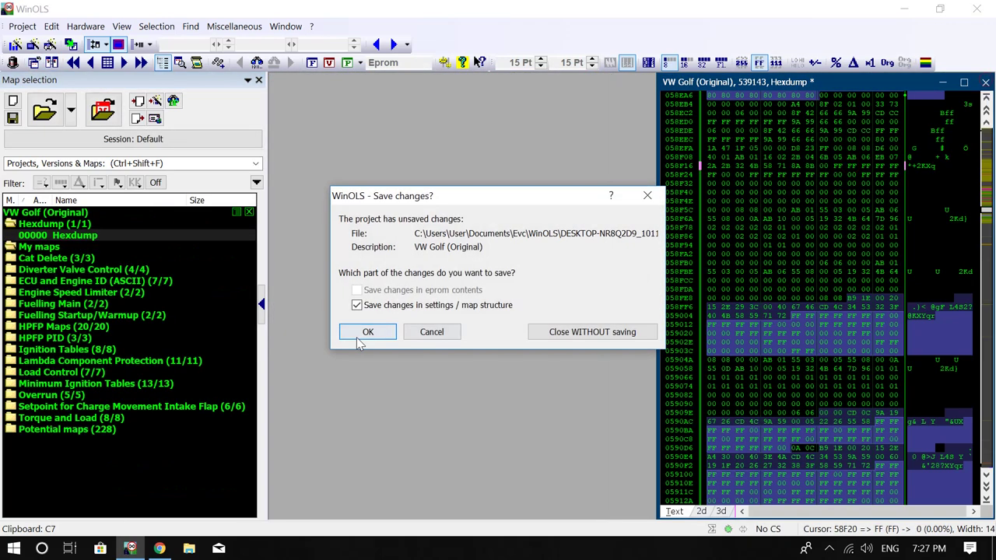
{"action": "left_click", "coordinate": [364, 329]}
- Filter the project list for "sciro" and open the Original version of the VW Scirocco 1.4 TSI without a build entry
{"action": "left_click", "coordinate": [7, 28]}
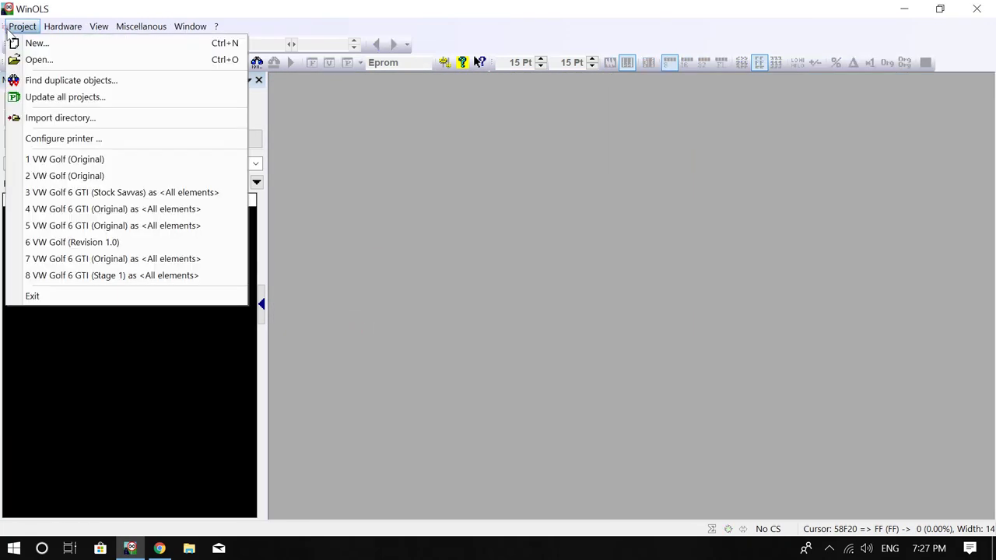
{"action": "left_click", "coordinate": [39, 60]}
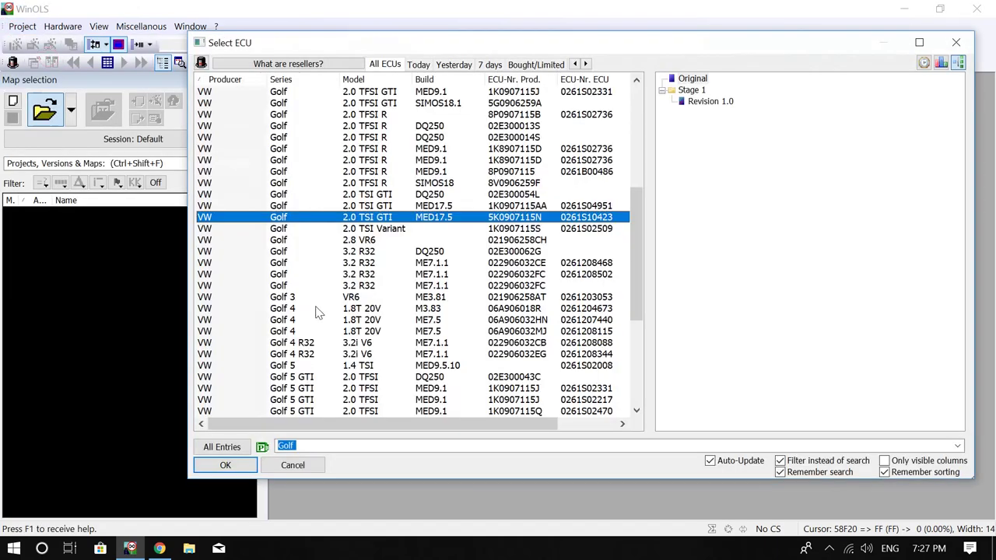
{"action": "type", "text": "sciro"}
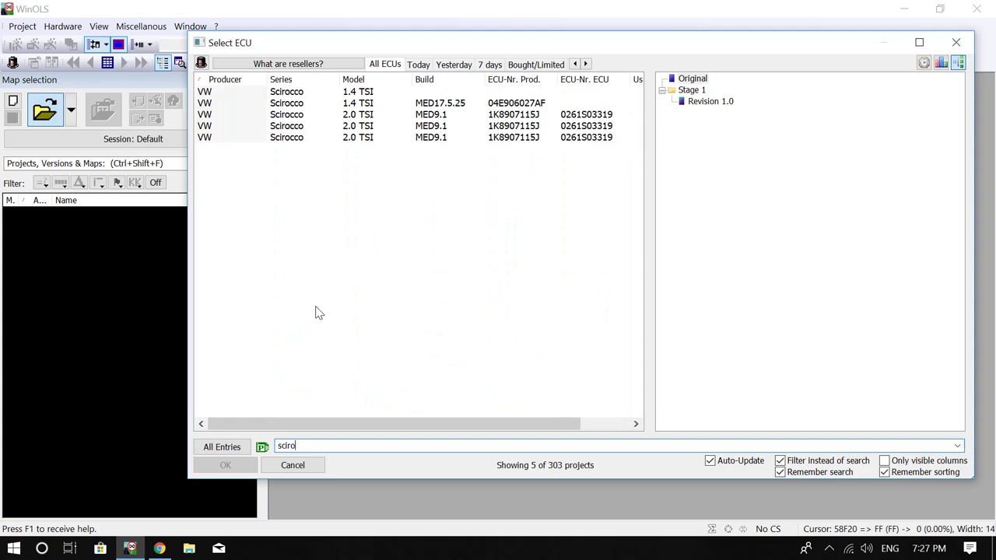
{"action": "double_click", "coordinate": [389, 96]}
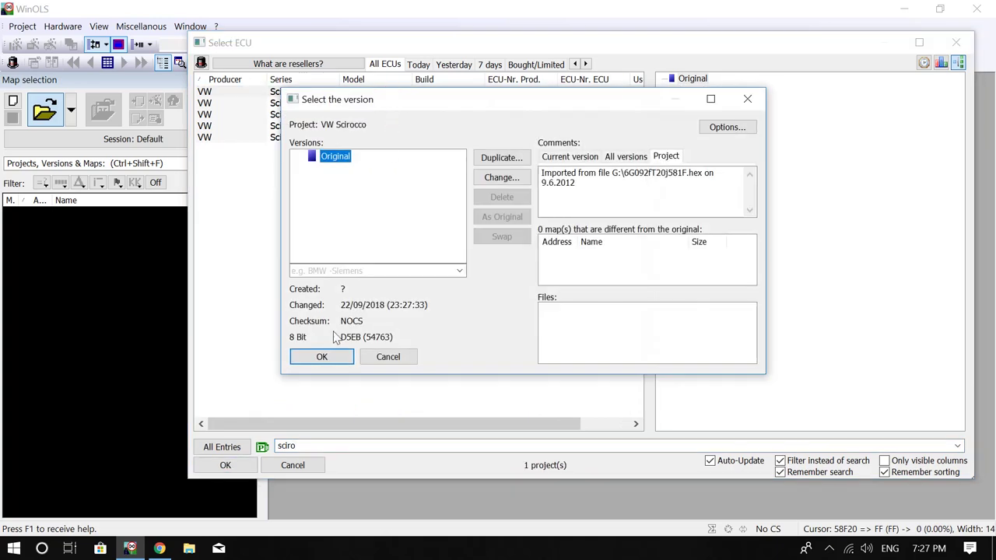
{"action": "left_click", "coordinate": [333, 354]}
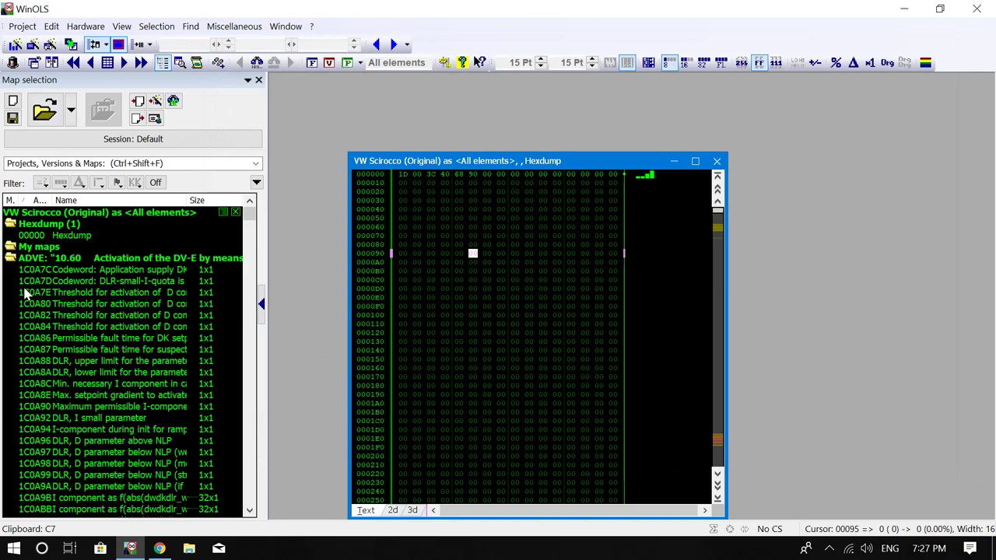
- Collapse all map folders of the VW Scirocco project, look through the folder list and reposition the hexdump window beside it
{"action": "left_click", "coordinate": [31, 294]}
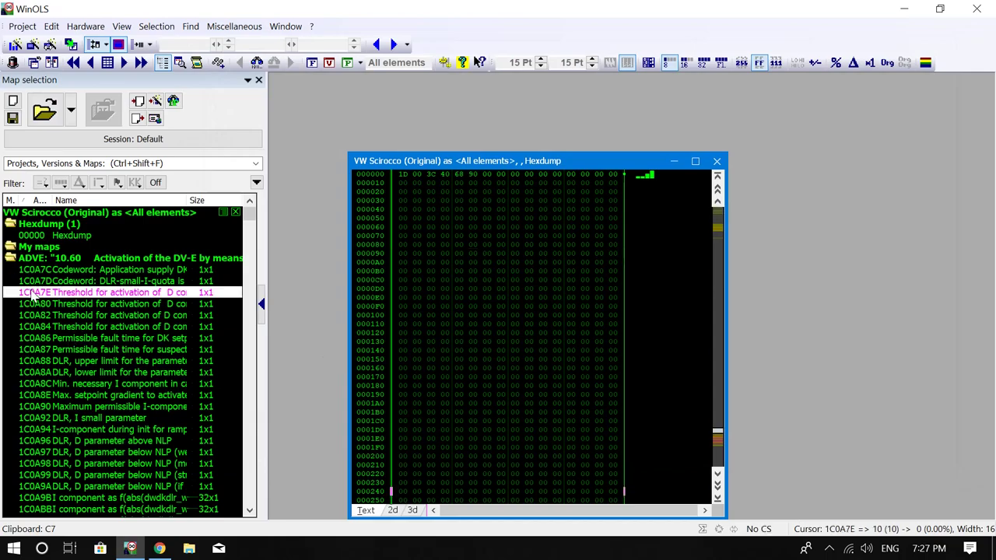
{"action": "right_click", "coordinate": [32, 294]}
{"action": "left_click", "coordinate": [101, 448]}
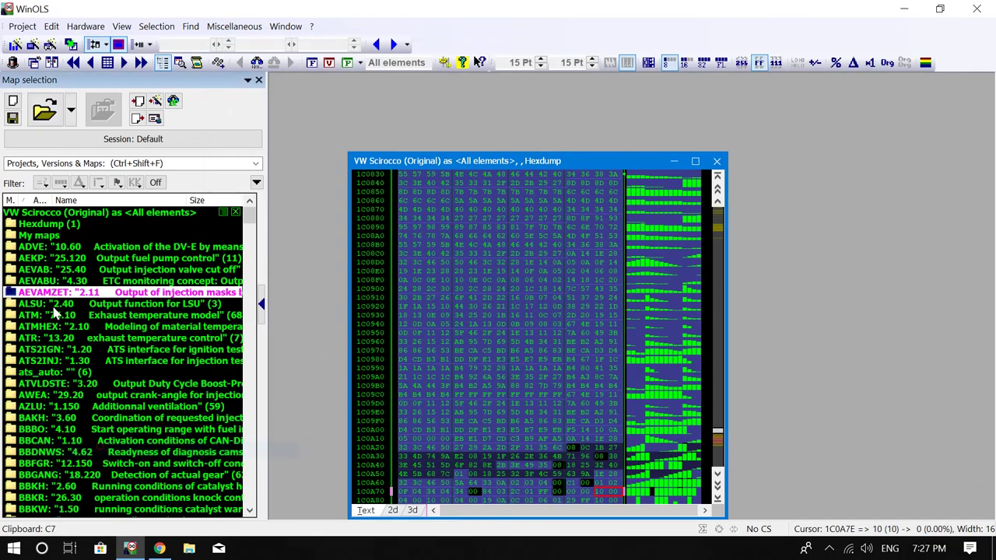
{"action": "scroll", "coordinate": [82, 381], "scroll_direction": "down", "scroll_amount": 20}
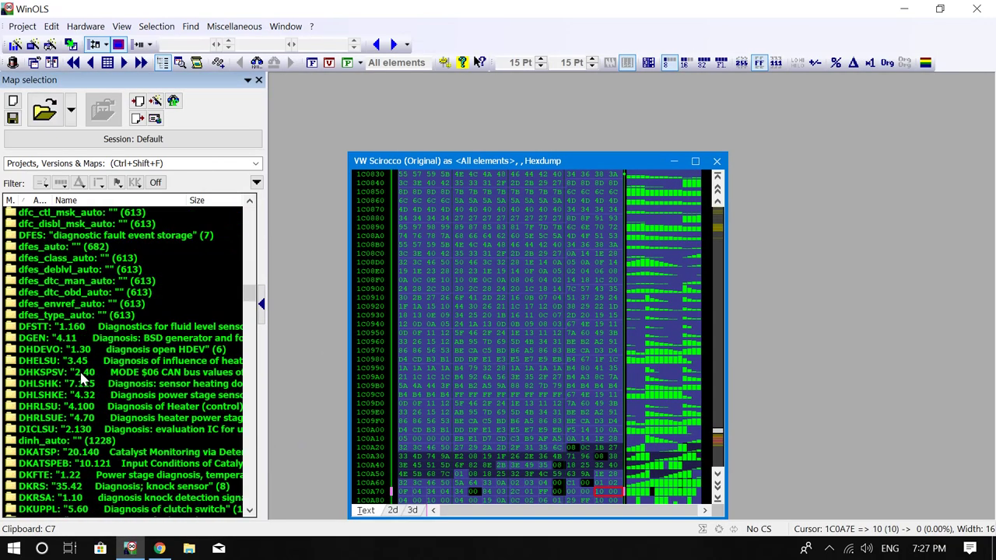
{"action": "scroll", "coordinate": [82, 378], "scroll_direction": "down", "scroll_amount": 20}
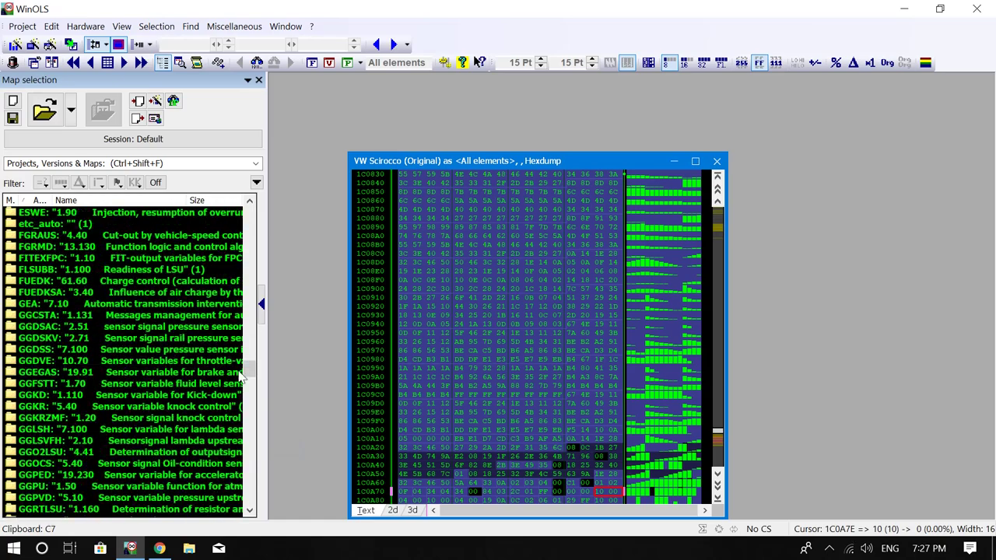
{"action": "left_click_drag", "start_coordinate": [241, 377], "coordinate": [206, 179]}
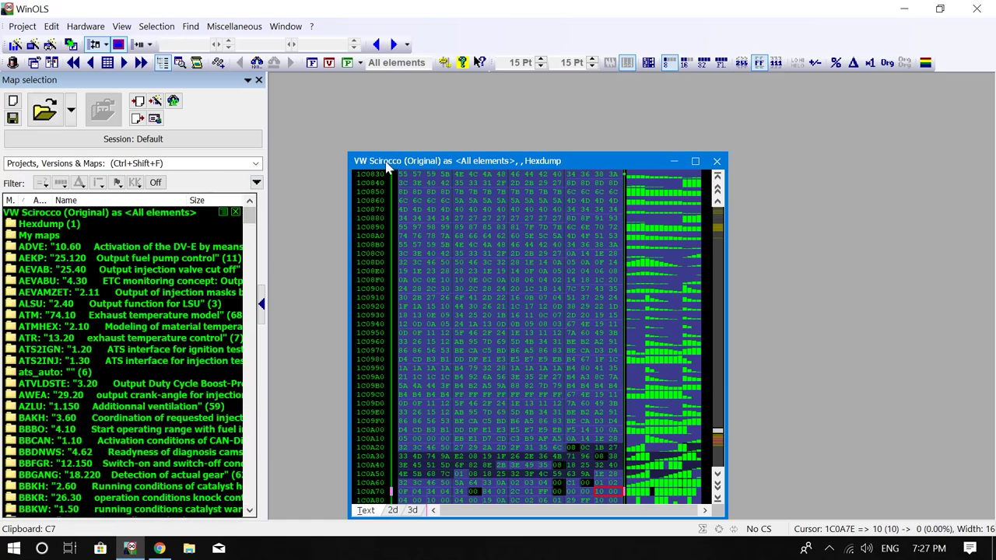
{"action": "left_click_drag", "start_coordinate": [387, 165], "coordinate": [326, 85]}
- Open the VW Scirocco's project properties and examine the available Bosch ECU build options
{"action": "left_click", "coordinate": [22, 25]}
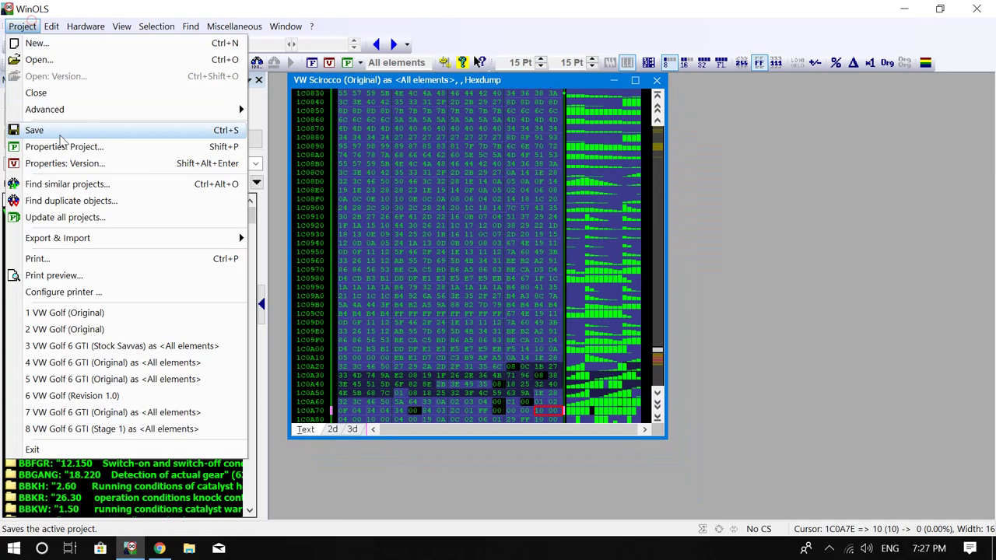
{"action": "left_click", "coordinate": [63, 146]}
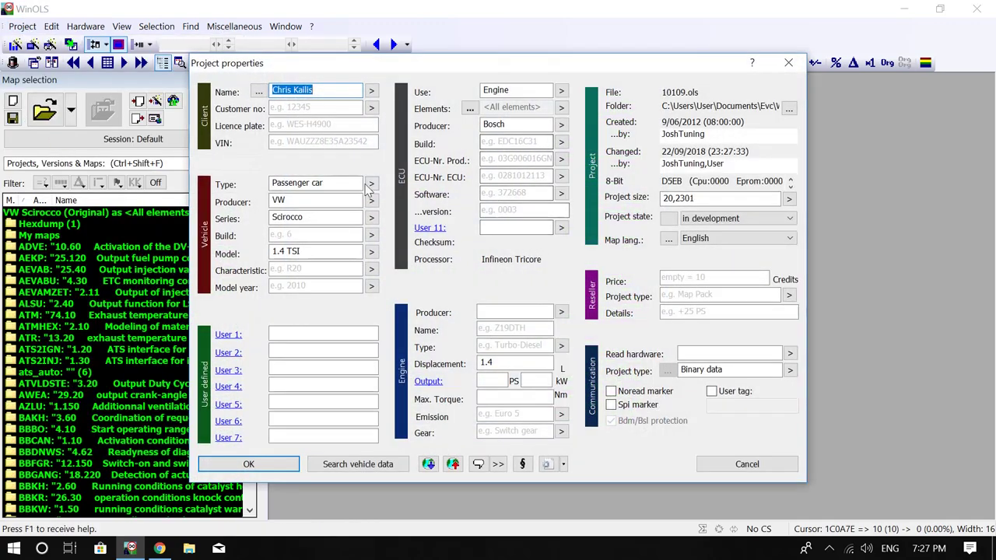
{"action": "left_click", "coordinate": [561, 144]}
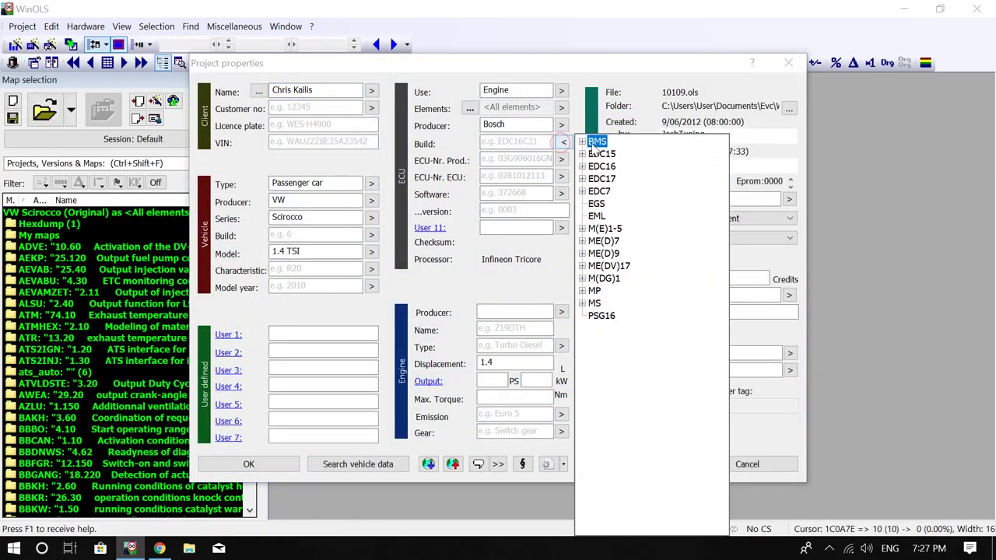
{"action": "left_click", "coordinate": [596, 267]}
{"action": "left_click", "coordinate": [541, 280]}
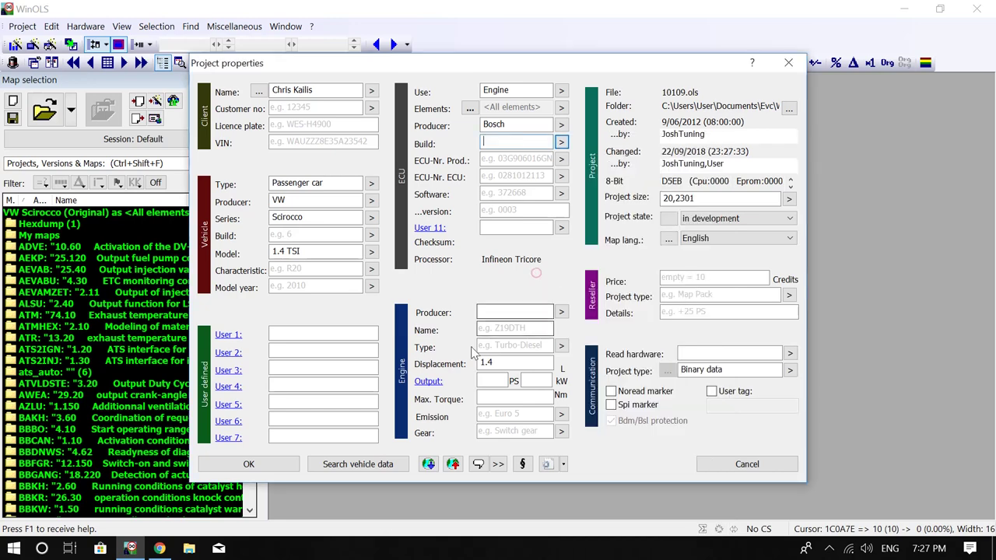
- Run the vehicle data search for the VW Scirocco and confirm the found properties and the project properties
{"action": "left_click", "coordinate": [379, 464]}
{"action": "left_click", "coordinate": [246, 384]}
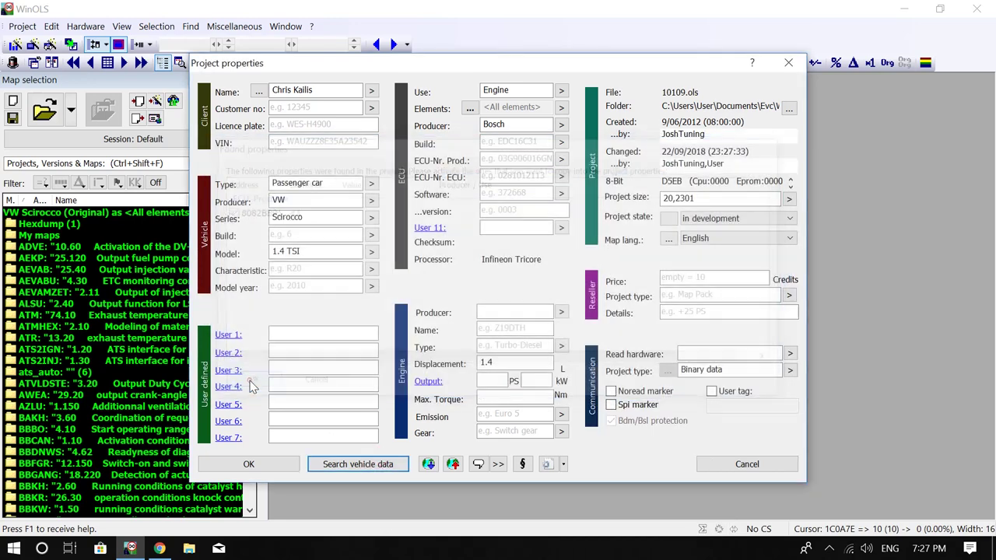
{"action": "left_click", "coordinate": [248, 463]}
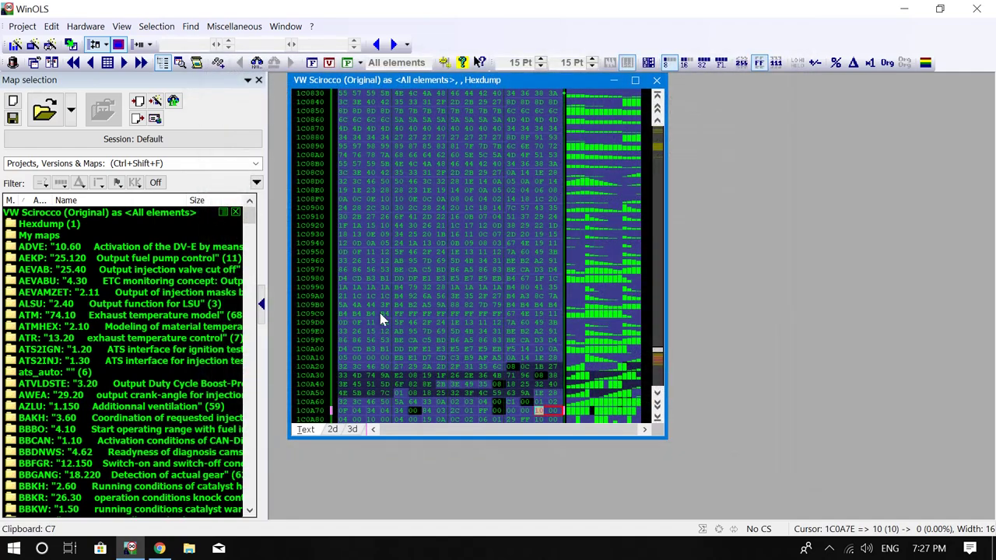
- Filter the project list for "Peugeot", open the Original version of the Peugeot 207 1.6 THP 16V and connect it with the VW Scirocco
{"action": "left_click", "coordinate": [17, 26]}
{"action": "left_click", "coordinate": [32, 58]}
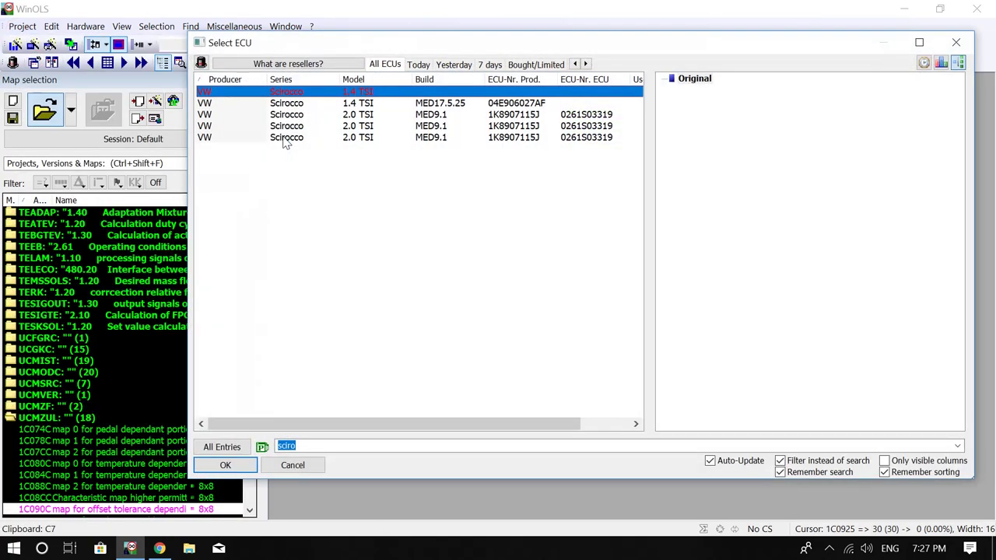
{"action": "type", "text": "Peugeot"}
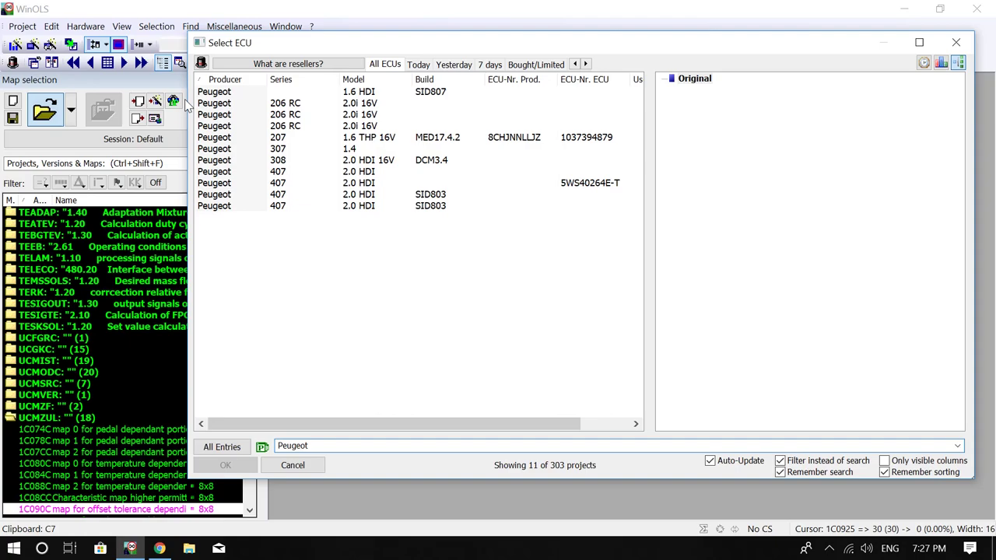
{"action": "double_click", "coordinate": [392, 138]}
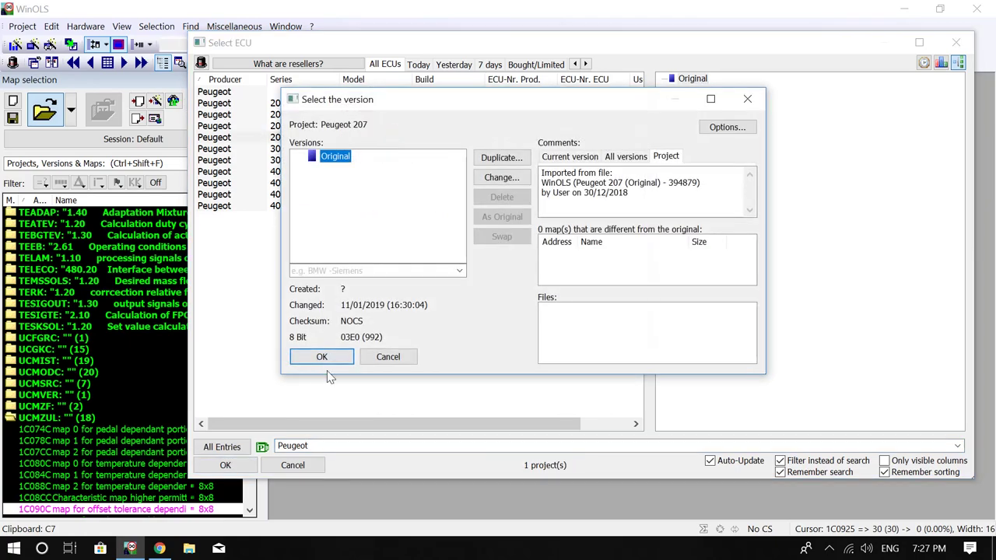
{"action": "left_click", "coordinate": [330, 356]}
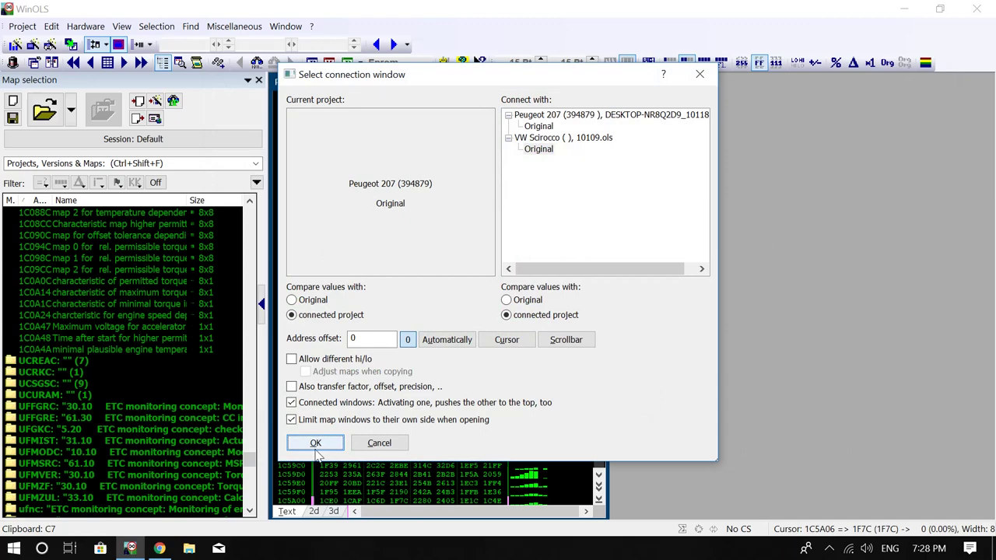
{"action": "left_click", "coordinate": [318, 444]}
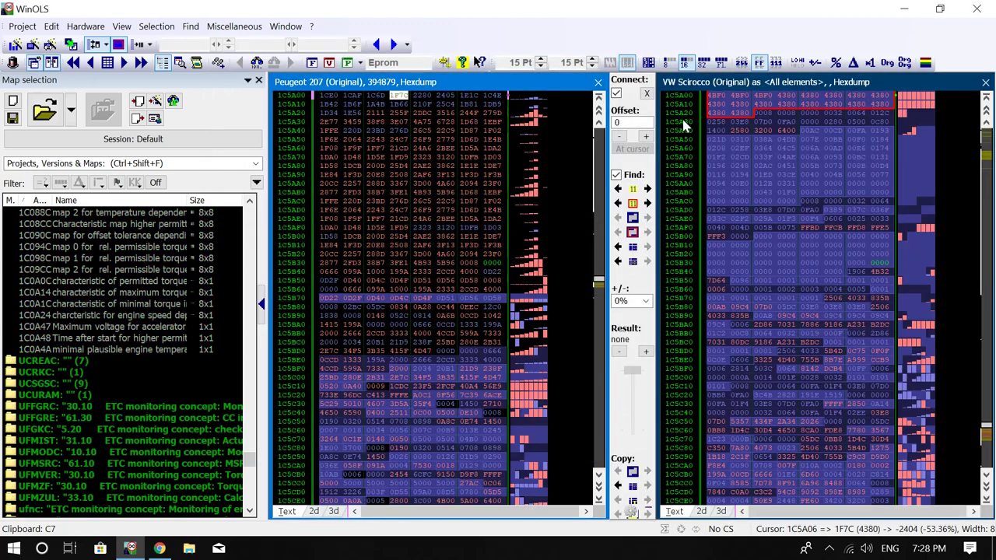
- Select axis values of the 8x8 heat transfer map at 1C5A48 in the Scirocco and search the Peugeot 207 for them
{"action": "scroll", "coordinate": [797, 175], "scroll_direction": "up", "scroll_amount": 3}
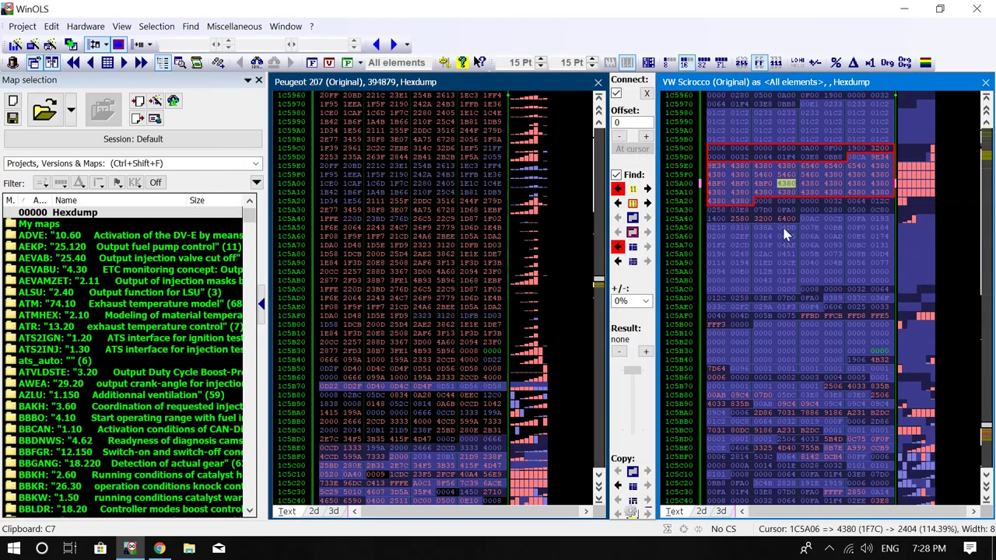
{"action": "left_click", "coordinate": [784, 227]}
{"action": "left_click_drag", "start_coordinate": [773, 201], "coordinate": [775, 212]}
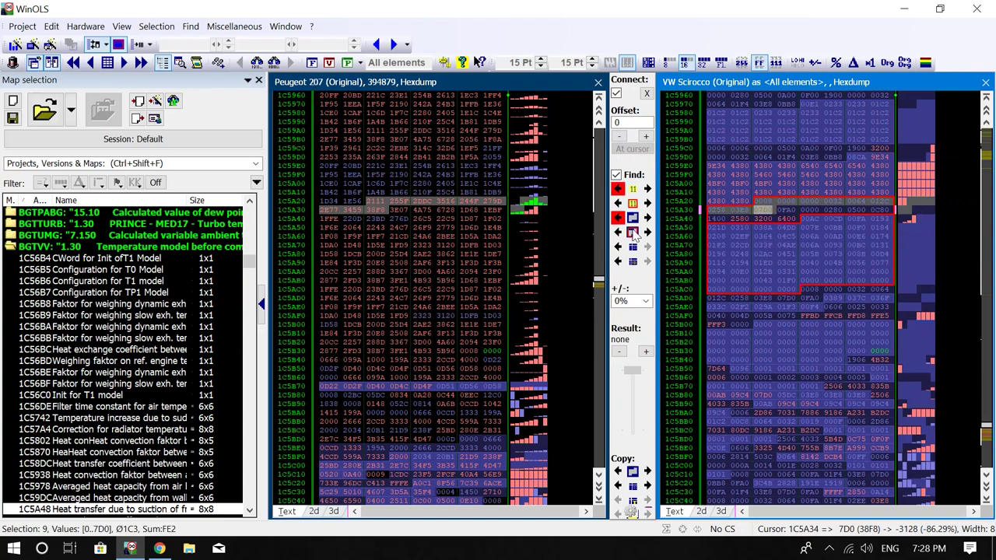
{"action": "left_click", "coordinate": [617, 218]}
{"action": "right_click", "coordinate": [467, 335]}
{"action": "left_click", "coordinate": [549, 296]}
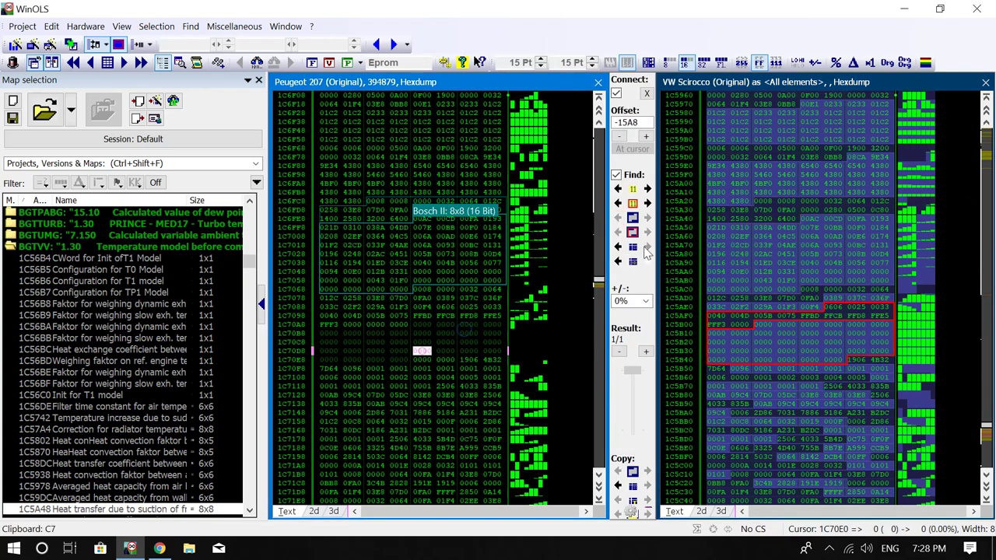
- Compare the Peugeot 207's potential maps with the Scirocco's defined temperature model and ambient temperature maps in the aligned hexdumps
{"action": "left_click", "coordinate": [813, 324]}
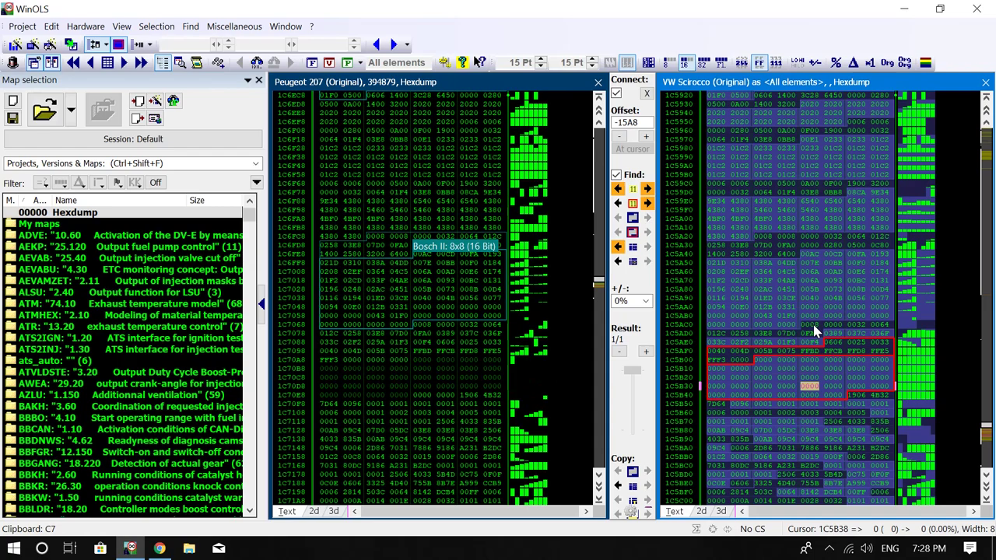
{"action": "scroll", "coordinate": [813, 325], "scroll_direction": "up", "scroll_amount": 4}
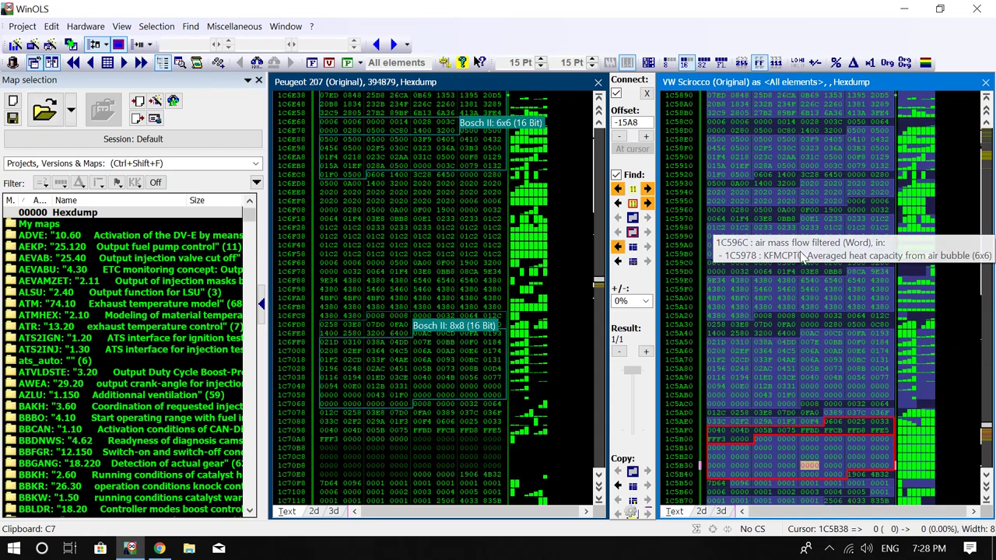
{"action": "scroll", "coordinate": [811, 268], "scroll_direction": "up", "scroll_amount": 5}
{"action": "scroll", "coordinate": [811, 269], "scroll_direction": "up", "scroll_amount": 5}
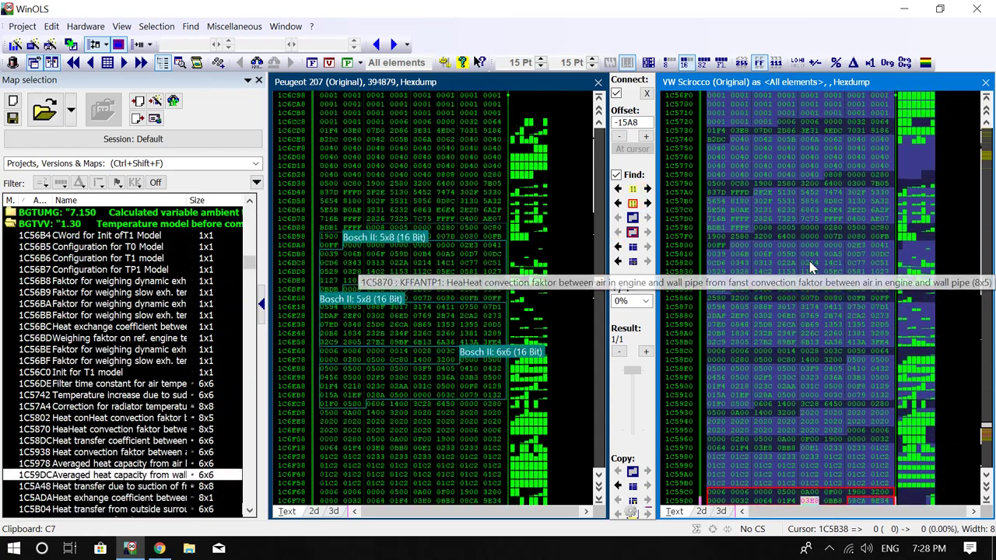
{"action": "scroll", "coordinate": [812, 269], "scroll_direction": "up", "scroll_amount": 7}
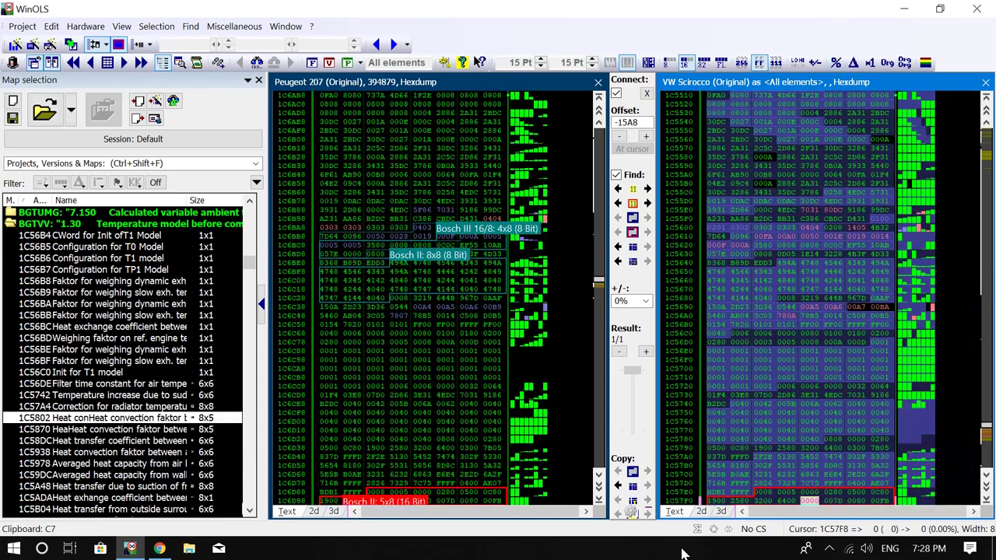
{"action": "scroll", "coordinate": [832, 406], "scroll_direction": "up", "scroll_amount": 4}
{"action": "scroll", "coordinate": [832, 406], "scroll_direction": "up", "scroll_amount": 9}
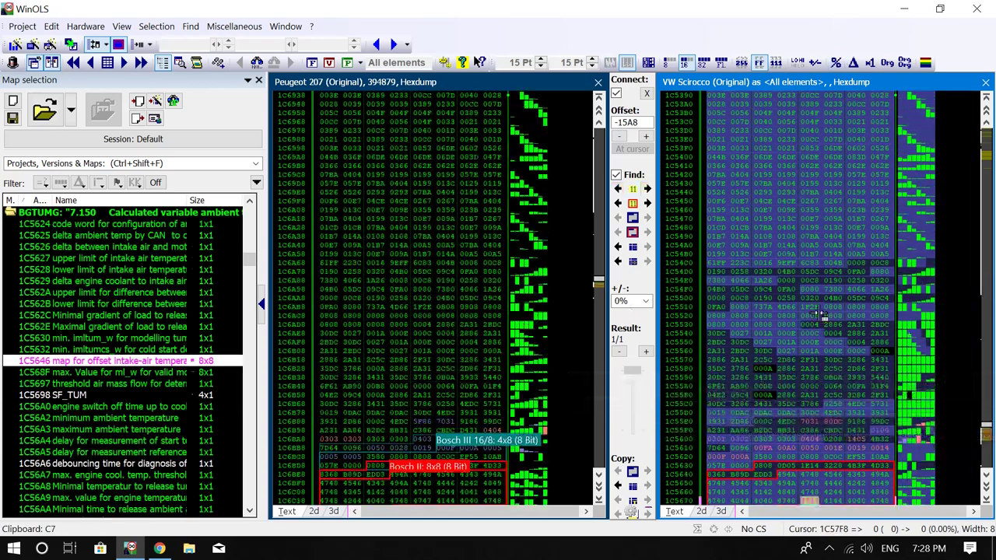
- Go to the Scirocco's 8x8 "delta torque for gradient limitation" map and examine its axis values and available map commands
{"action": "left_click", "coordinate": [986, 434]}
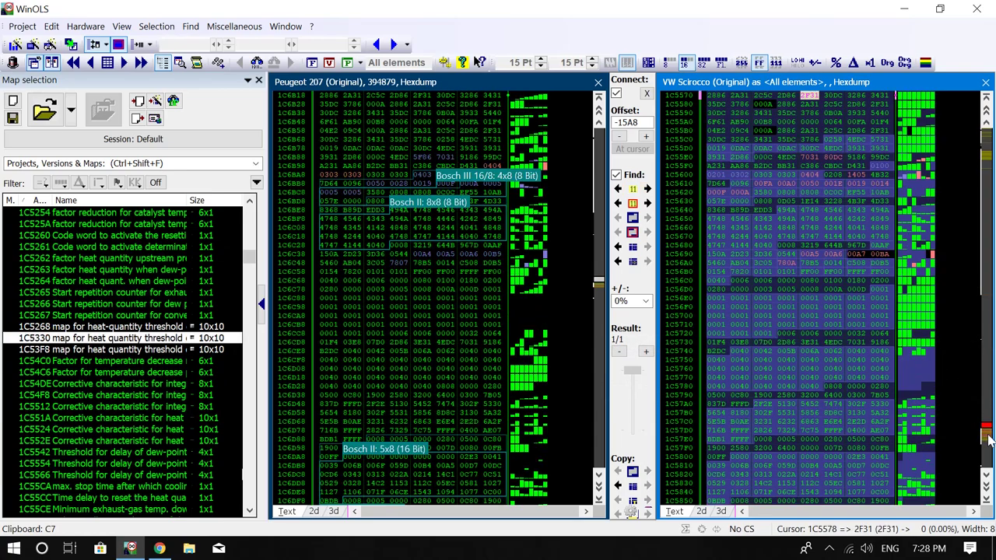
{"action": "left_click", "coordinate": [986, 434]}
{"action": "left_click_drag", "start_coordinate": [780, 298], "coordinate": [805, 310]}
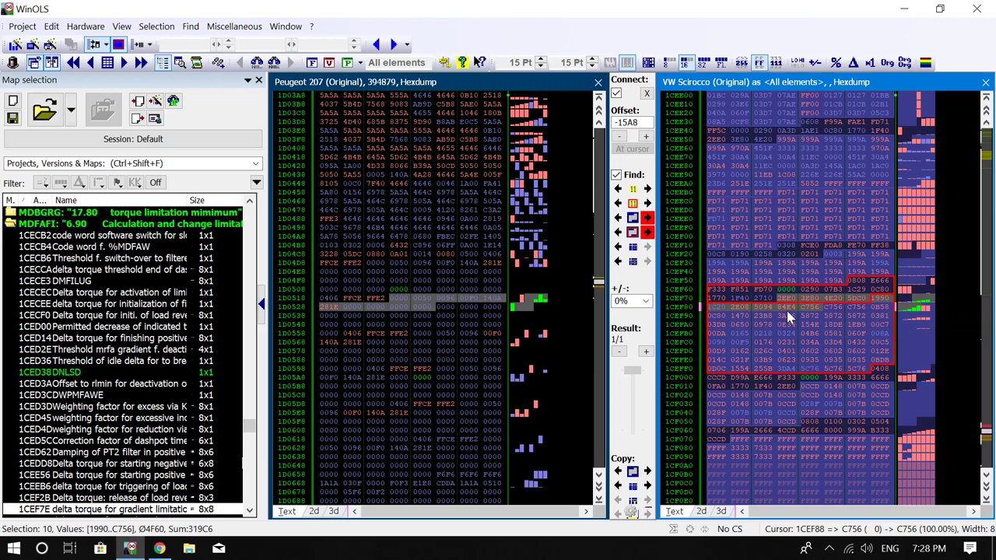
{"action": "right_click", "coordinate": [792, 323]}
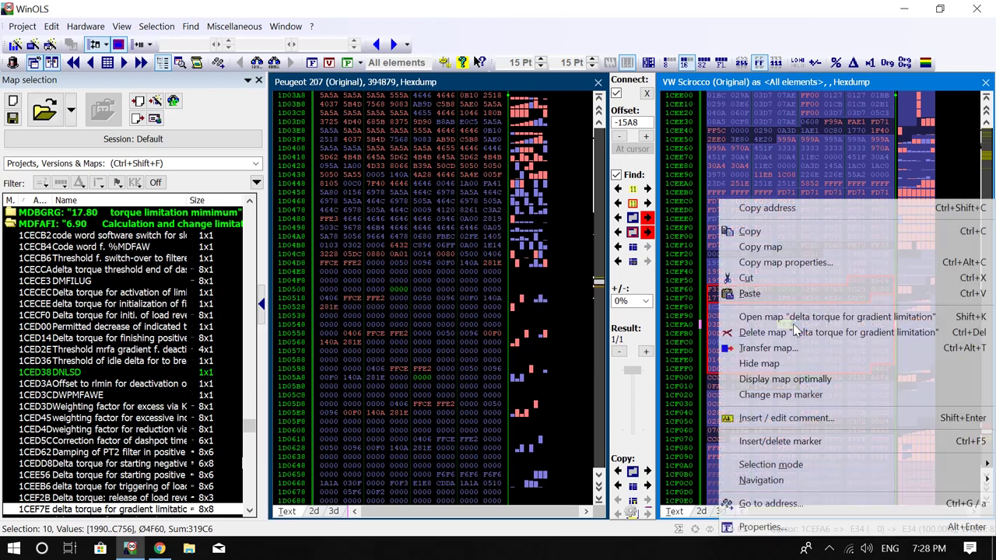
{"action": "left_click", "coordinate": [829, 289]}
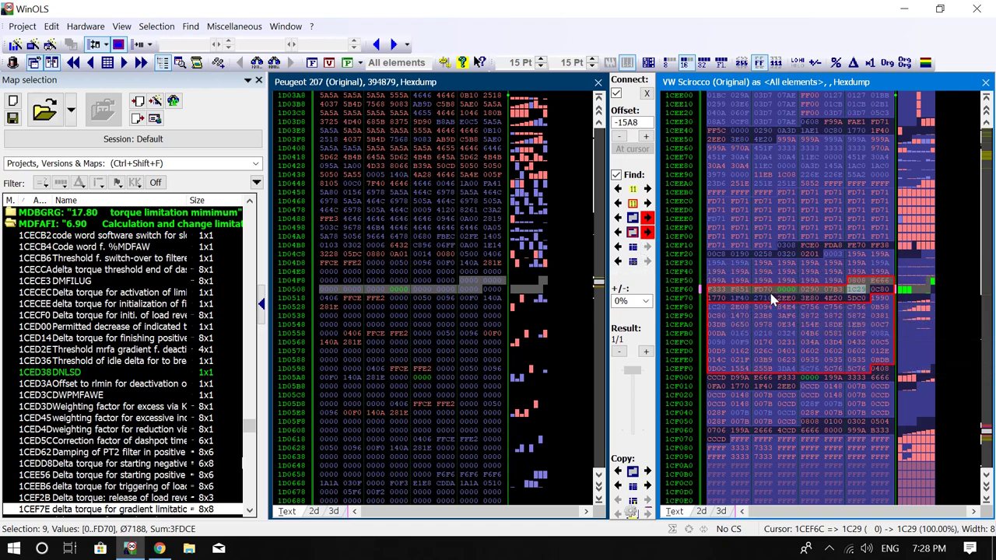
{"action": "right_click", "coordinate": [718, 350]}
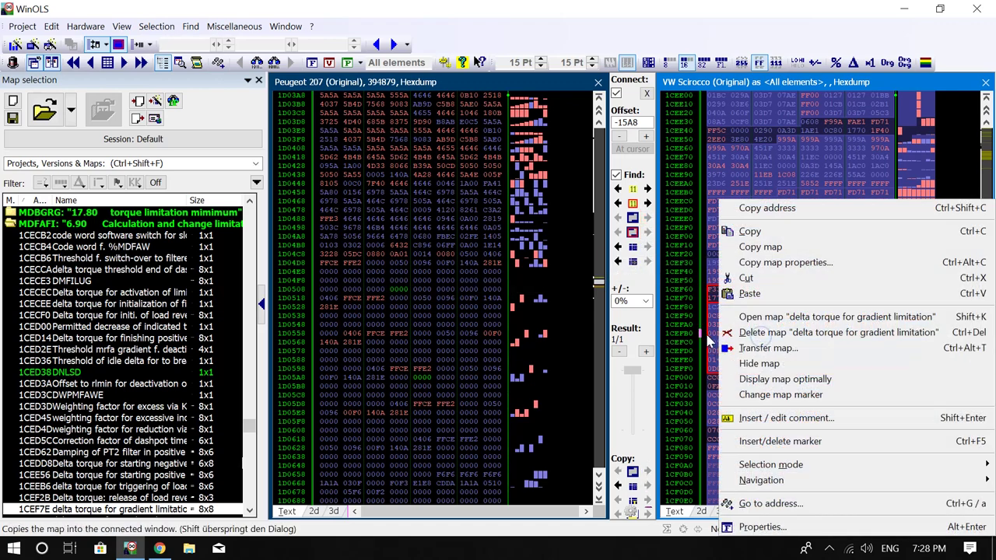
{"action": "left_click", "coordinate": [708, 339]}
{"action": "right_click", "coordinate": [772, 295]}
{"action": "left_click", "coordinate": [809, 313]}
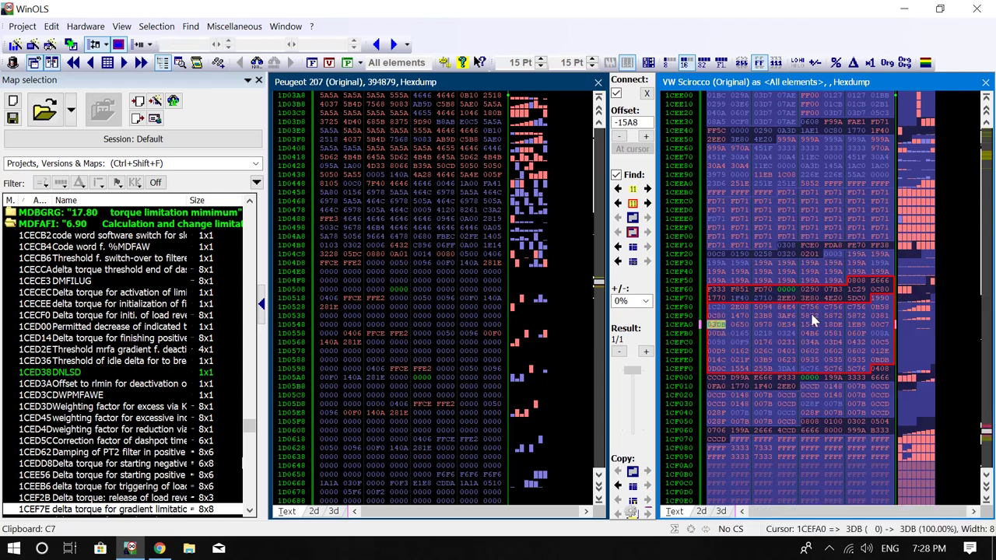
- Search the Peugeot 207 for the Scirocco axis values 3E80, 4E20 and 5DC0 and align the windows on match 25
{"action": "left_click_drag", "start_coordinate": [813, 298], "coordinate": [854, 299]}
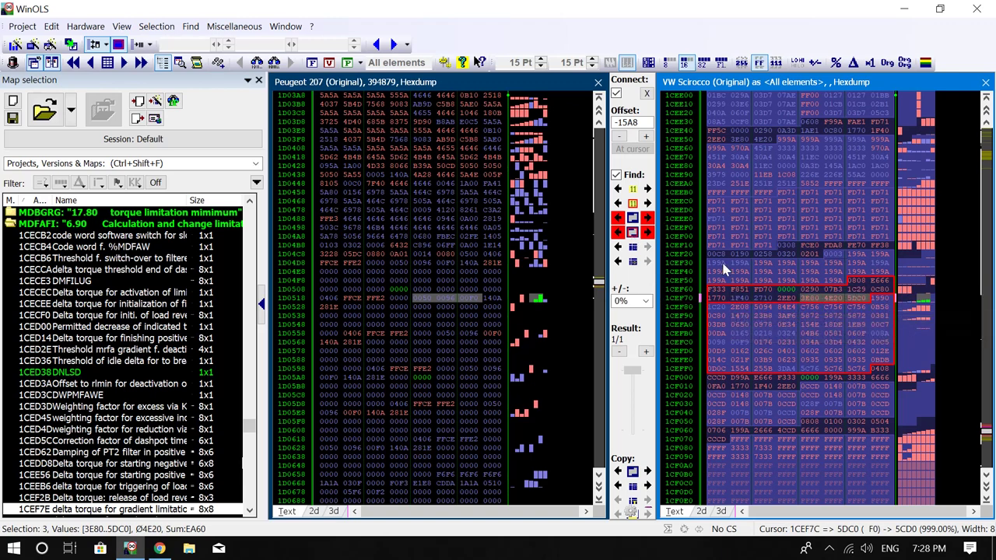
{"action": "left_click", "coordinate": [632, 229]}
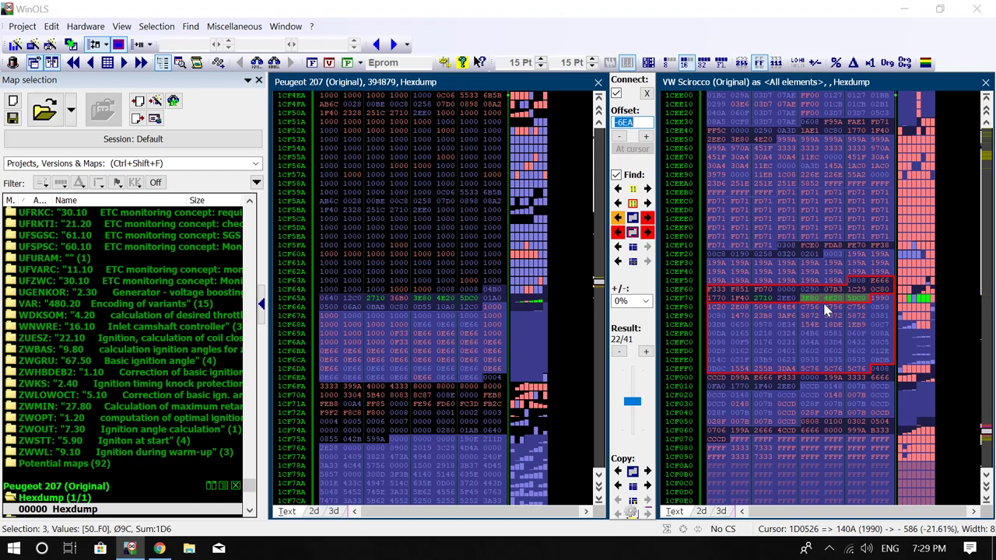
{"action": "scroll", "coordinate": [643, 415], "scroll_direction": "down", "scroll_amount": 2}
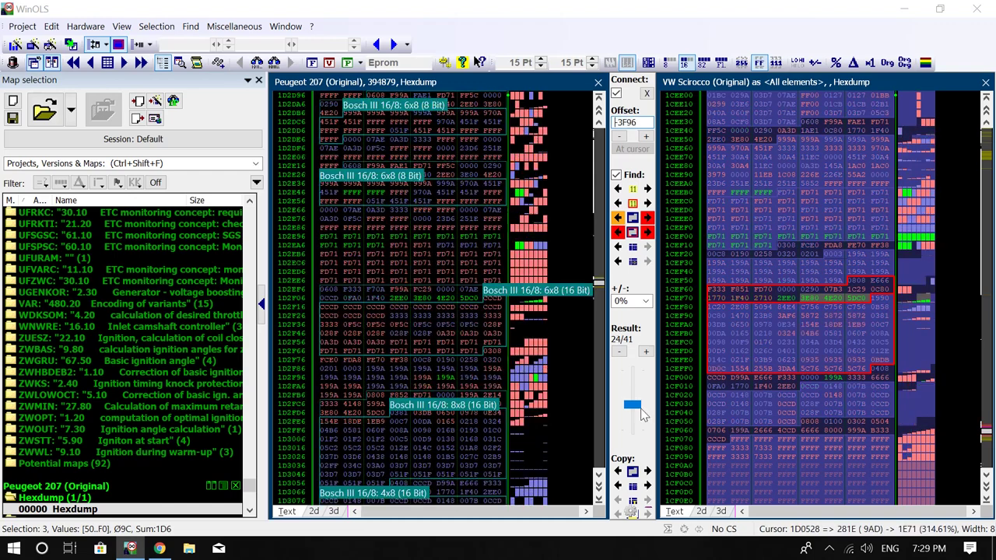
{"action": "scroll", "coordinate": [643, 415], "scroll_direction": "down", "scroll_amount": 1}
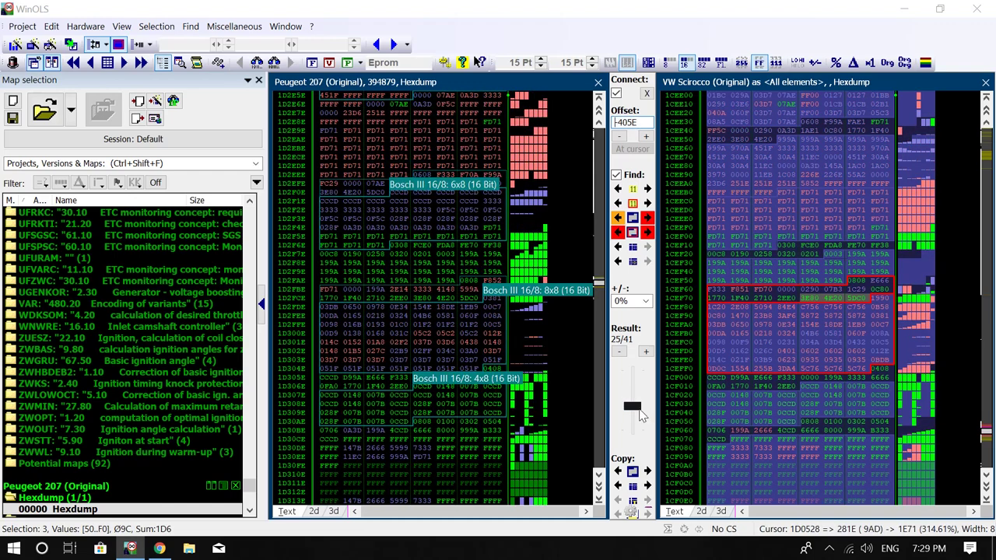
{"action": "scroll", "coordinate": [643, 415], "scroll_direction": "down", "scroll_amount": 1}
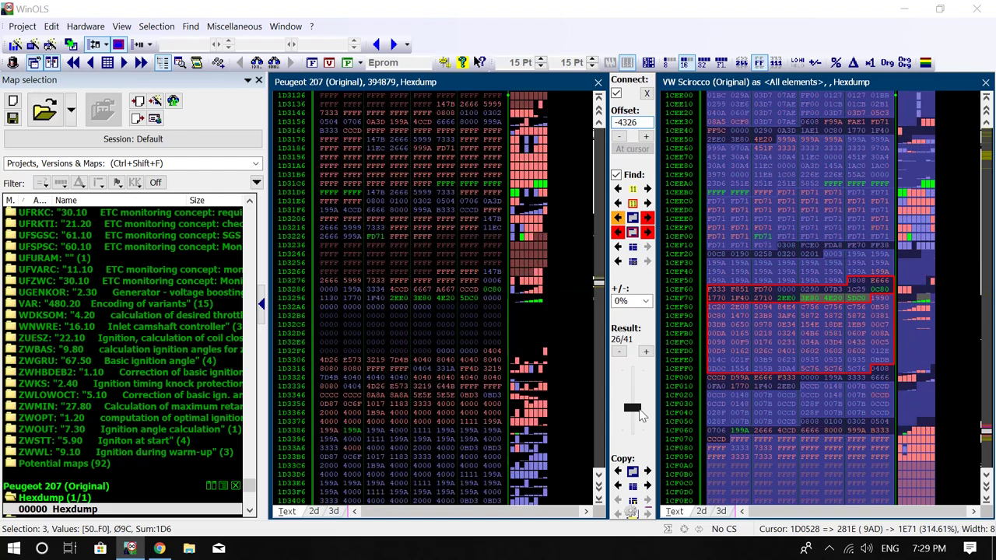
{"action": "scroll", "coordinate": [642, 415], "scroll_direction": "up", "scroll_amount": 1}
{"action": "left_click", "coordinate": [432, 263]}
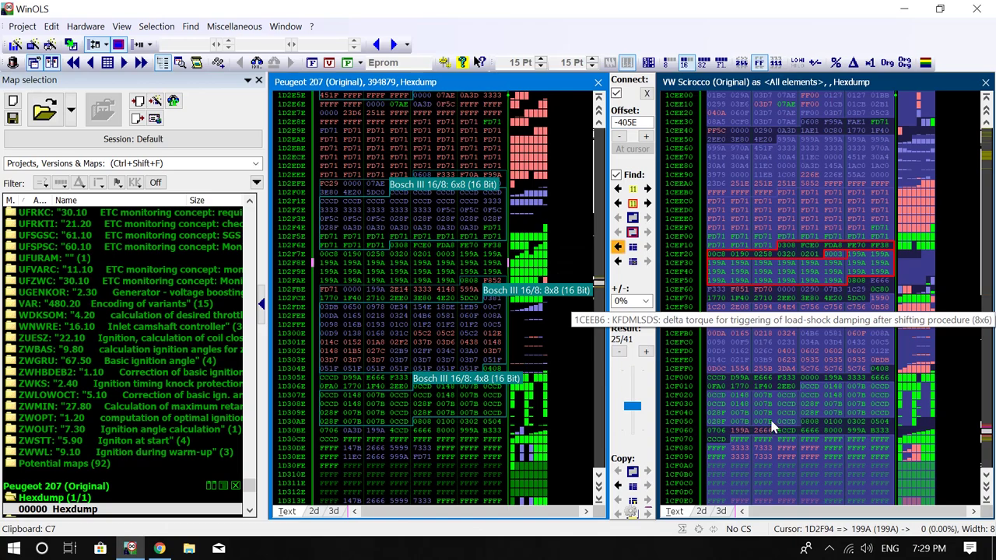
- Compare the 8x8 torque maps in both hexdumps, check the other search matches in the Peugeot 207 and return to match 25
{"action": "scroll", "coordinate": [773, 426], "scroll_direction": "down", "scroll_amount": 5}
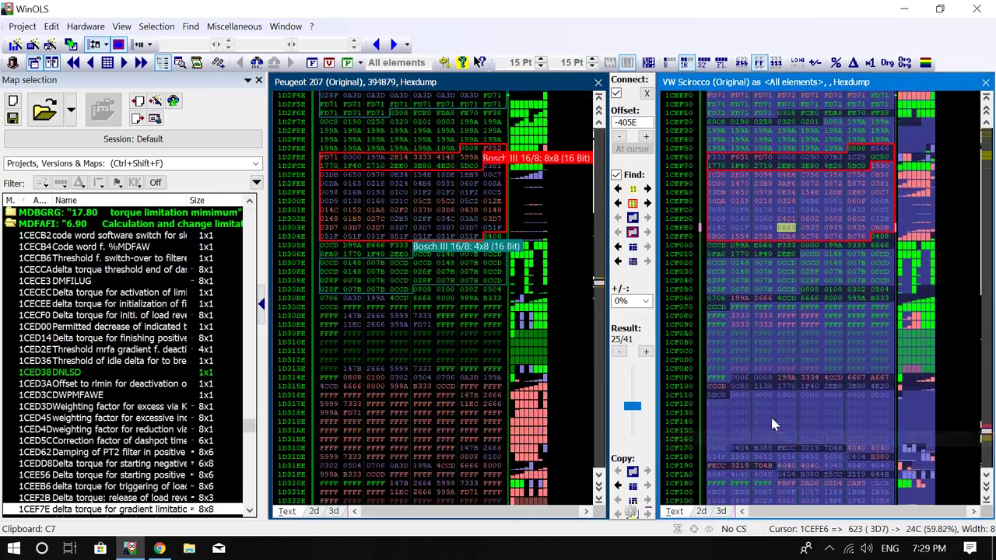
{"action": "scroll", "coordinate": [773, 424], "scroll_direction": "up", "scroll_amount": 6}
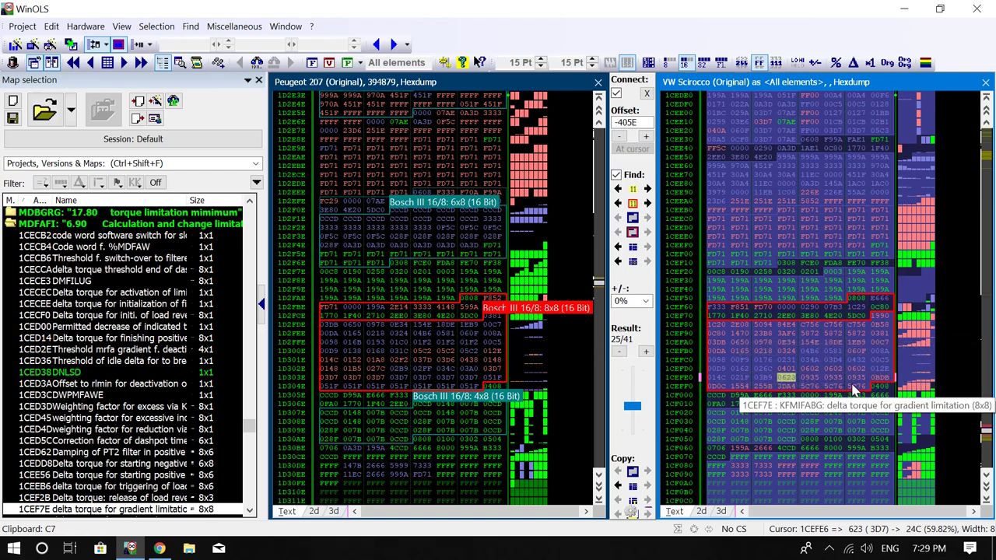
{"action": "left_click", "coordinate": [638, 382]}
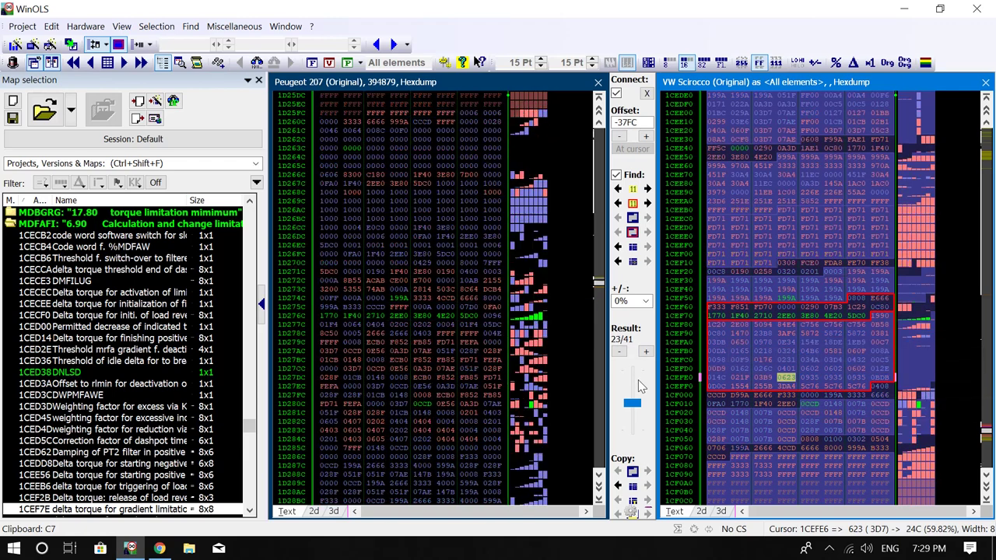
{"action": "left_click_drag", "start_coordinate": [638, 383], "coordinate": [637, 383]}
{"action": "scroll", "coordinate": [638, 386], "scroll_direction": "up", "scroll_amount": 10}
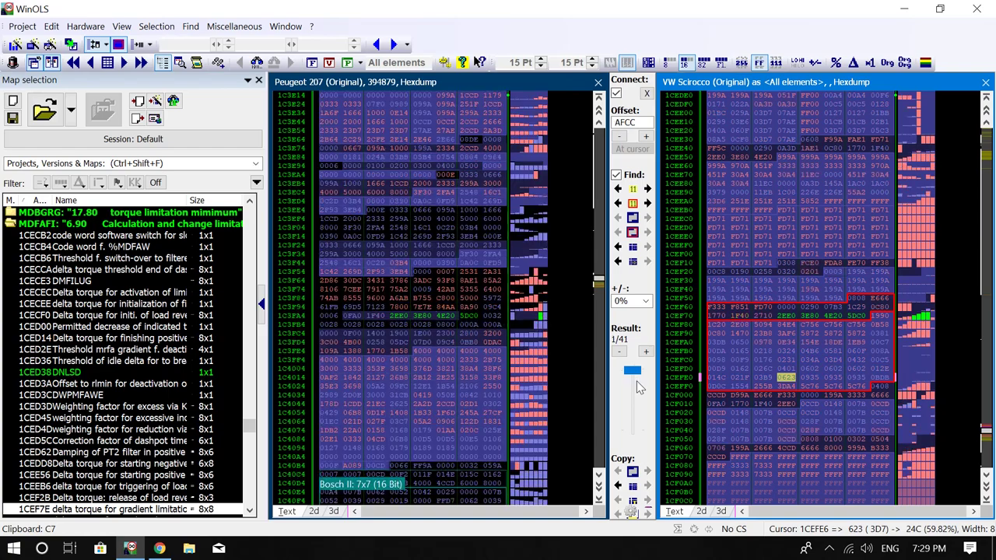
{"action": "scroll", "coordinate": [638, 386], "scroll_direction": "down", "scroll_amount": 20}
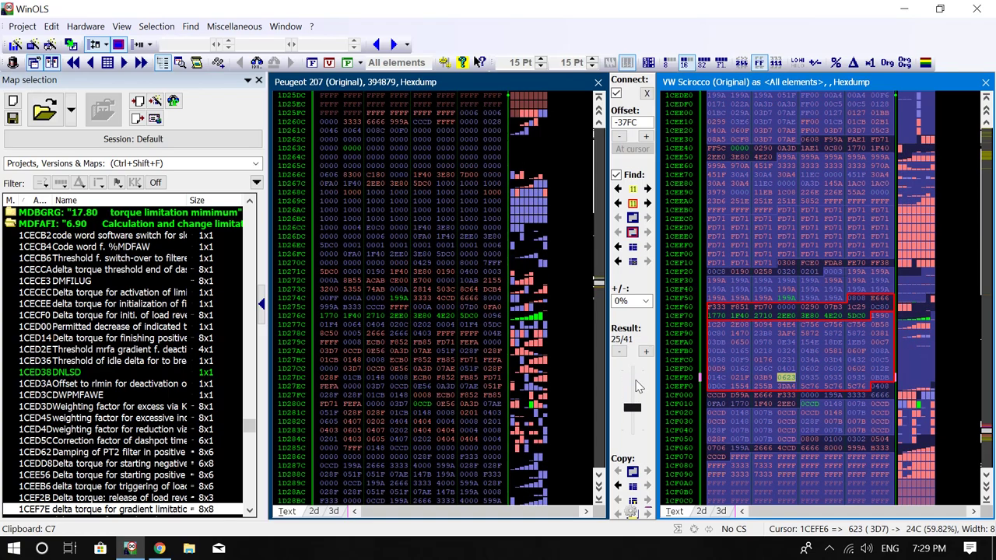
{"action": "scroll", "coordinate": [637, 386], "scroll_direction": "down", "scroll_amount": 9}
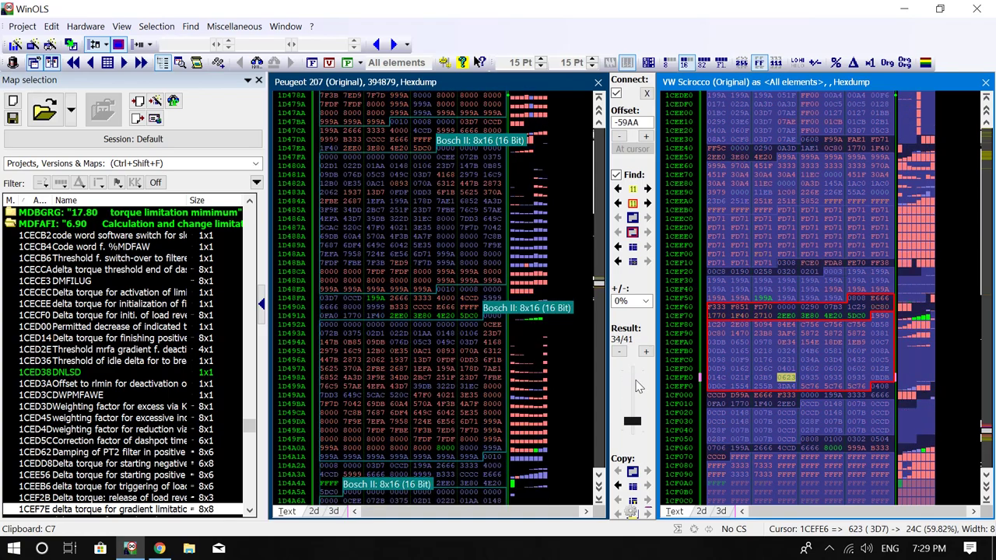
{"action": "scroll", "coordinate": [638, 387], "scroll_direction": "down", "scroll_amount": 4}
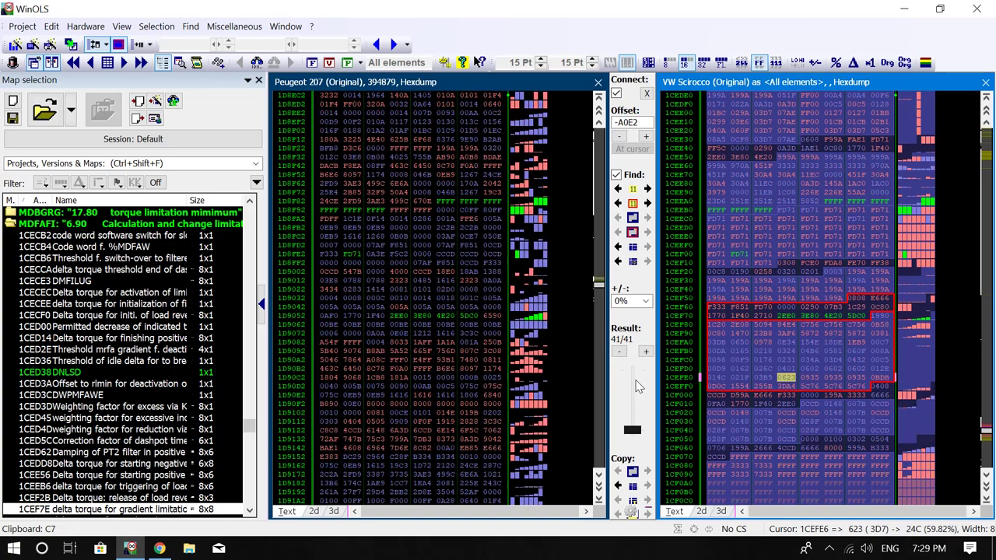
{"action": "scroll", "coordinate": [636, 387], "scroll_direction": "up", "scroll_amount": 10}
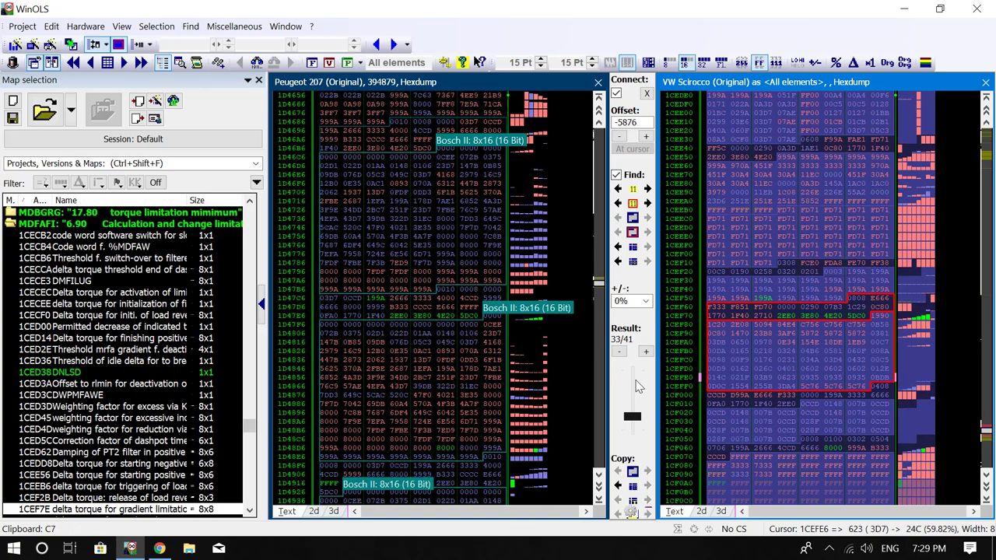
{"action": "scroll", "coordinate": [635, 382], "scroll_direction": "up", "scroll_amount": 5}
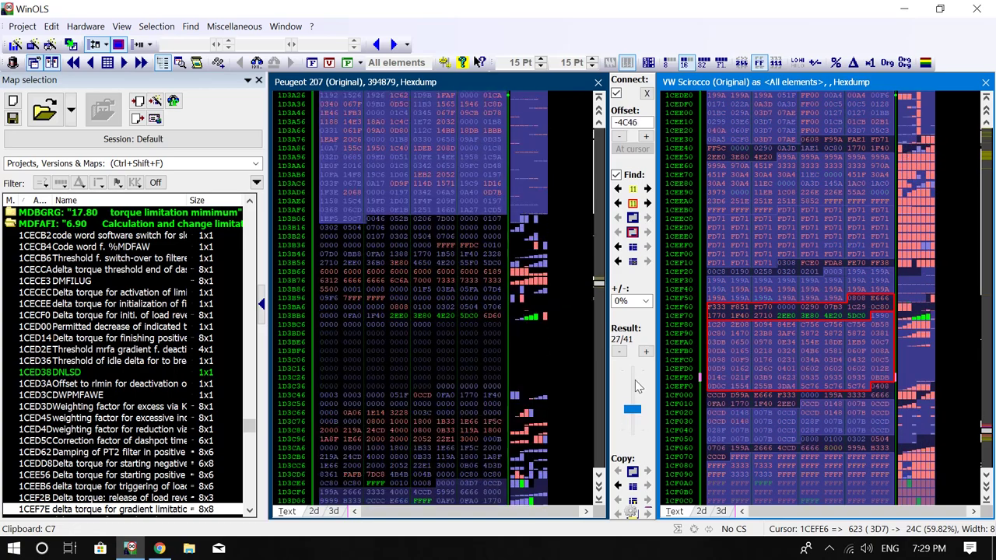
{"action": "scroll", "coordinate": [635, 380], "scroll_direction": "up", "scroll_amount": 1}
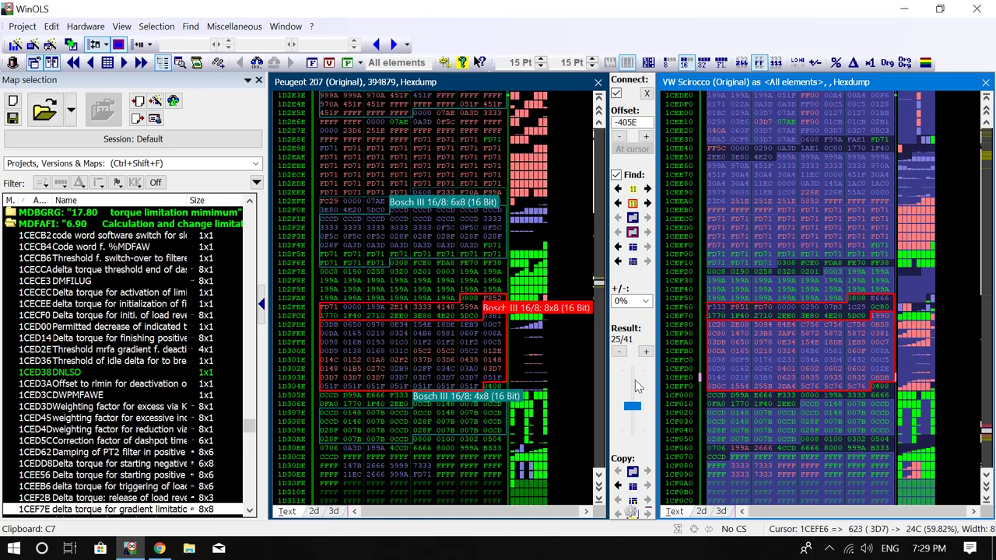
- Transfer only the map structure of the Scirocco's "delta torque for gradient limitation" map to the Peugeot 207, without any value changes
{"action": "right_click", "coordinate": [822, 288]}
{"action": "left_click", "coordinate": [802, 282]}
{"action": "left_click", "coordinate": [812, 350]}
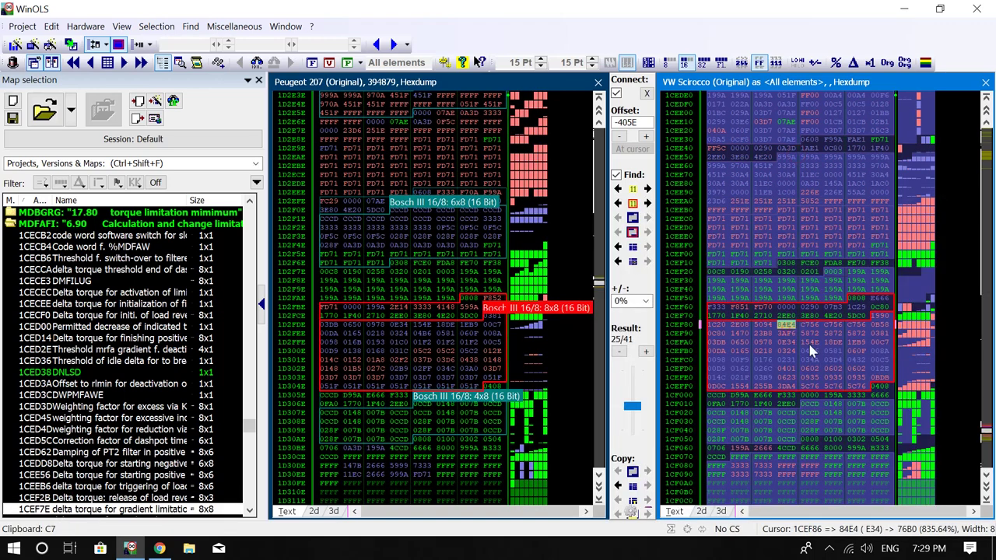
{"action": "right_click", "coordinate": [772, 347]}
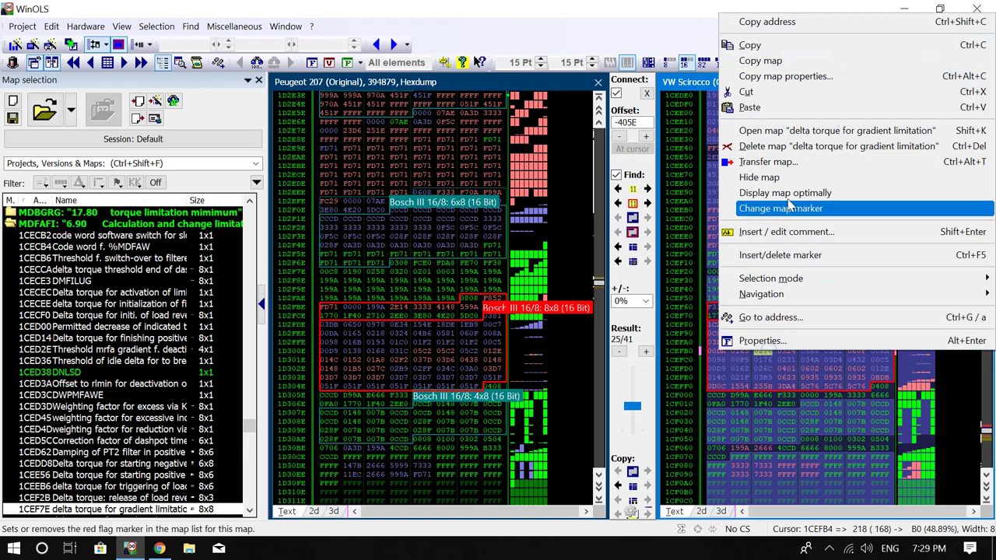
{"action": "left_click", "coordinate": [786, 165]}
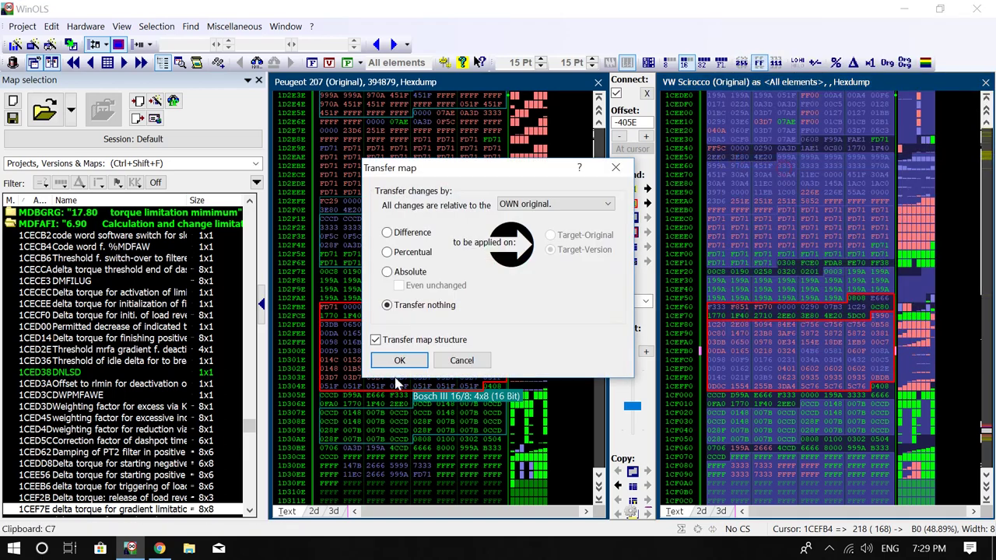
{"action": "left_click", "coordinate": [398, 358]}
- Open the transferred "delta torque for gradient limitation" map in the Peugeot 207, enlarge its window to examine the values, and close it
{"action": "double_click", "coordinate": [399, 358]}
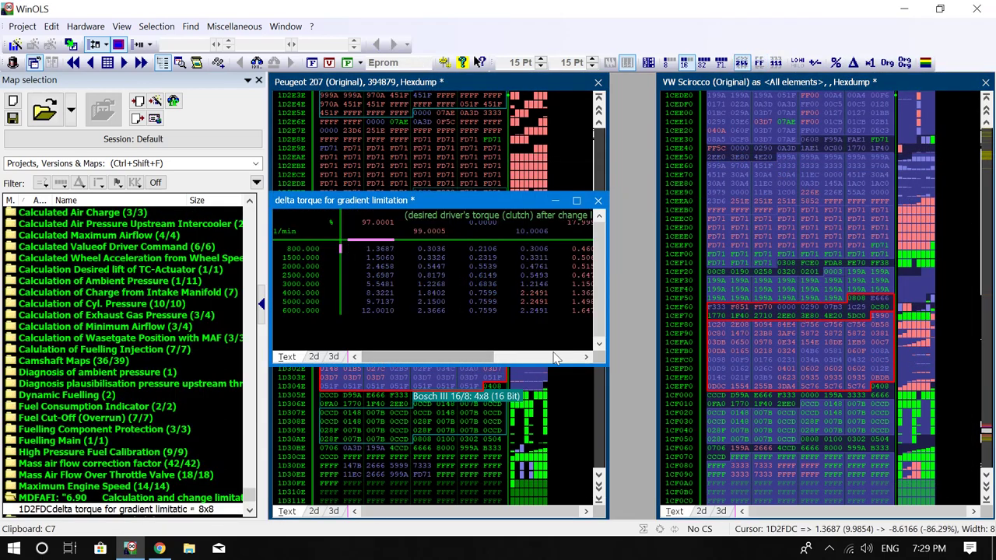
{"action": "left_click_drag", "start_coordinate": [602, 366], "coordinate": [823, 428]}
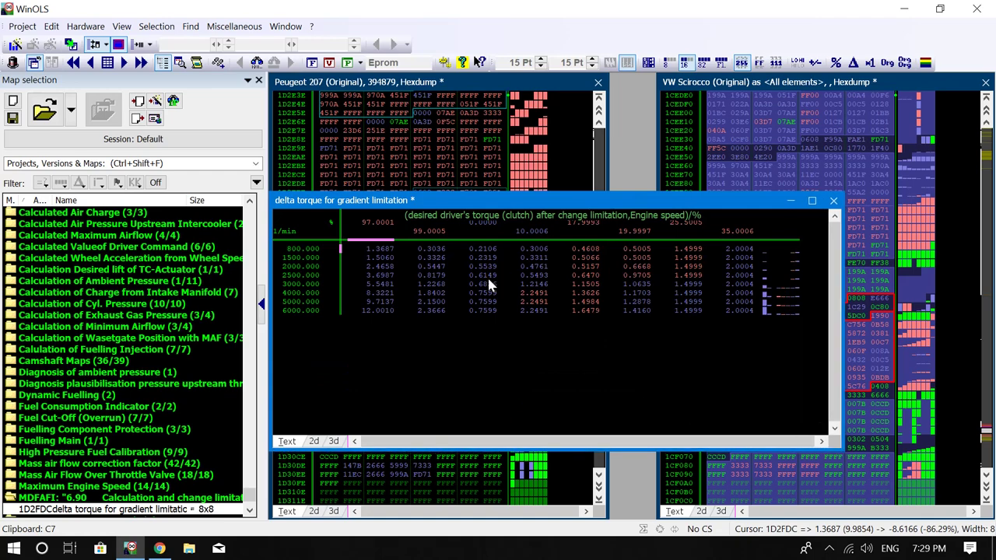
{"action": "left_click", "coordinate": [381, 257]}
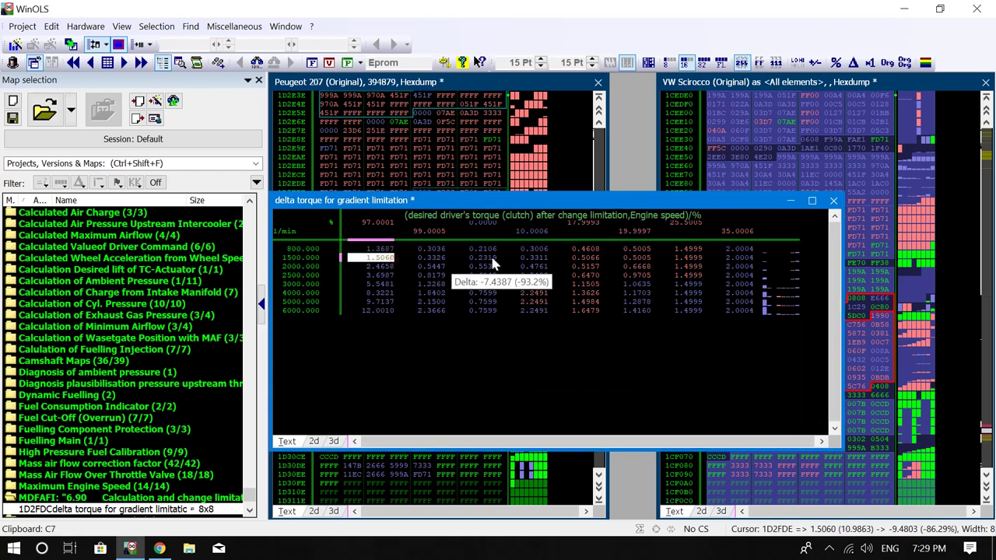
{"action": "left_click", "coordinate": [833, 200]}
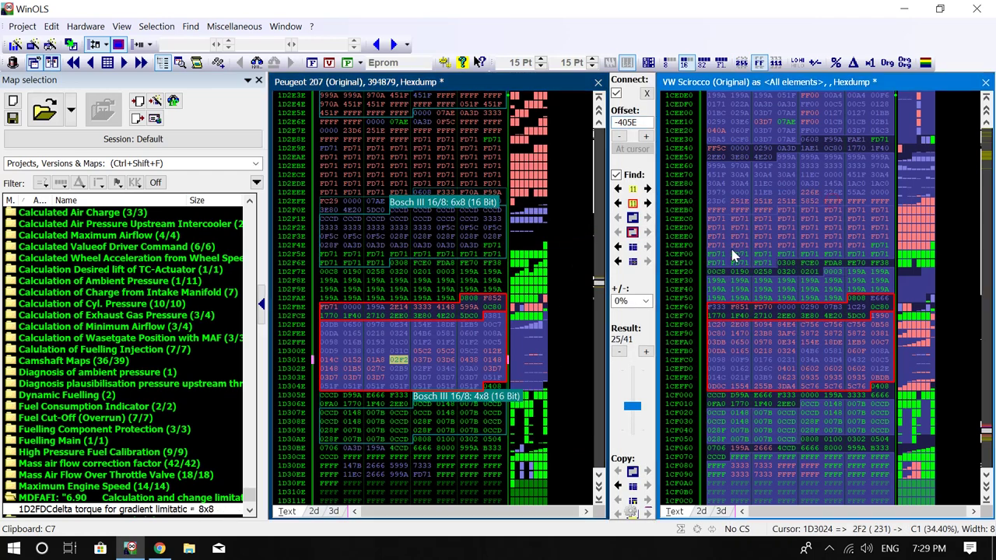
{"action": "left_click", "coordinate": [732, 249]}
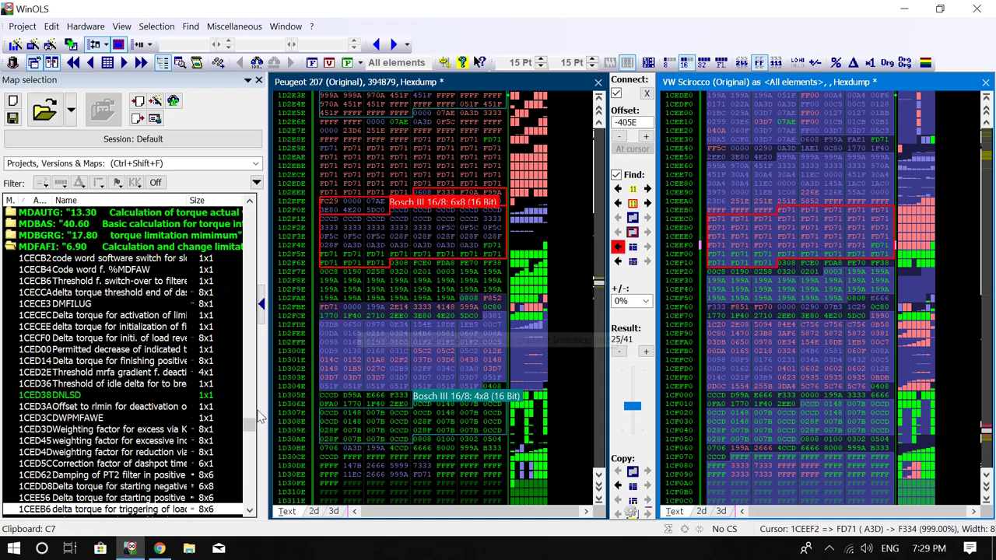
- Close the Peugeot 207 project without saving, and close the VW Scirocco project with its settings / map structure changes saved
{"action": "left_click", "coordinate": [598, 82]}
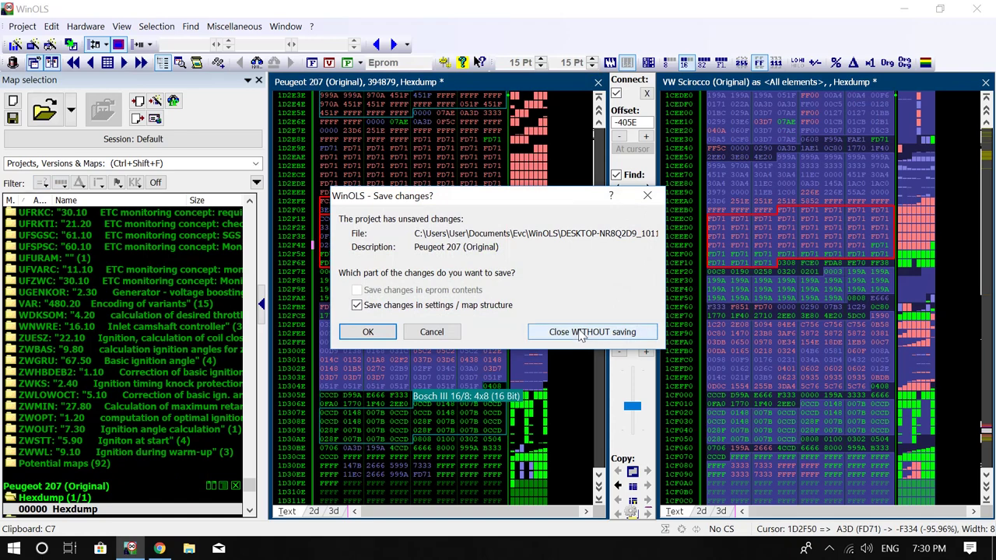
{"action": "left_click", "coordinate": [579, 333]}
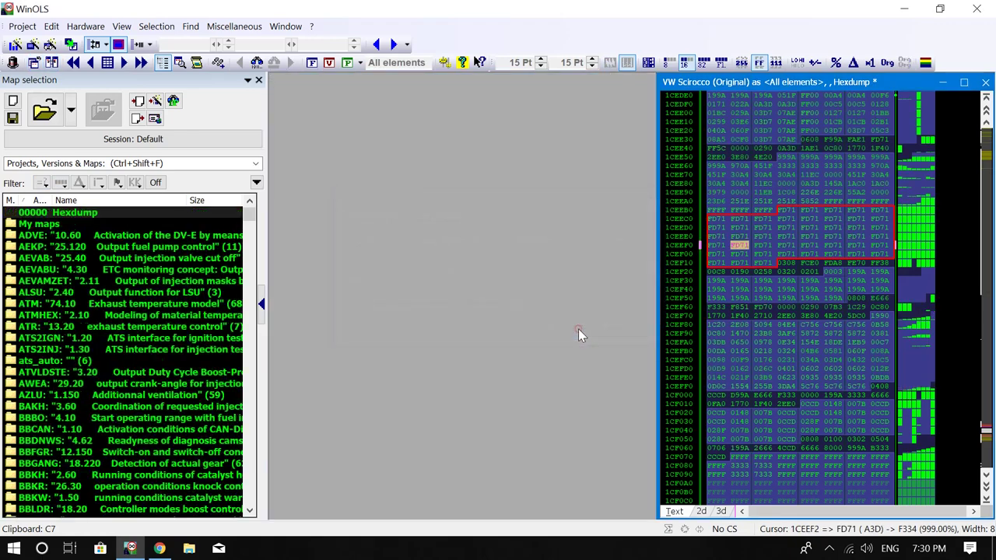
{"action": "left_click", "coordinate": [985, 82]}
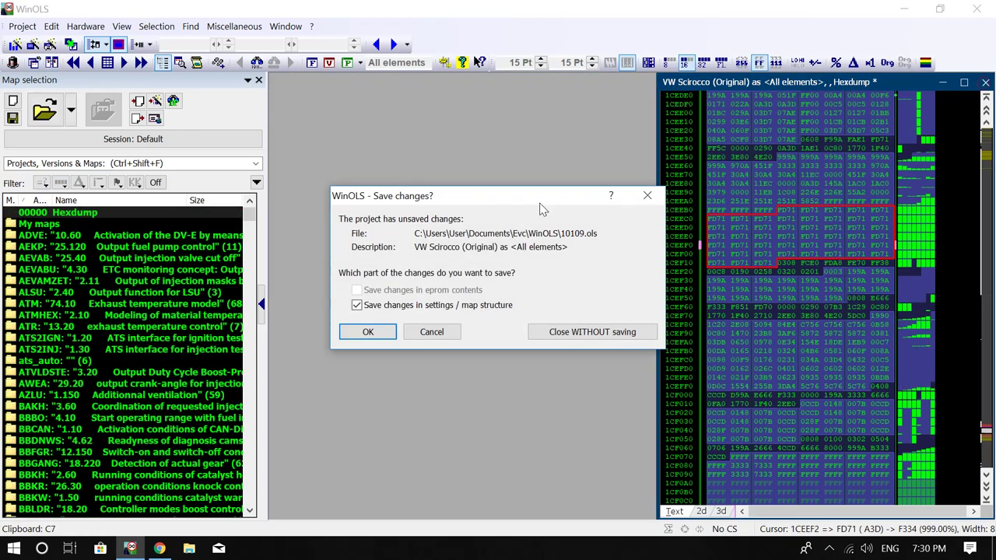
{"action": "left_click", "coordinate": [369, 332]}
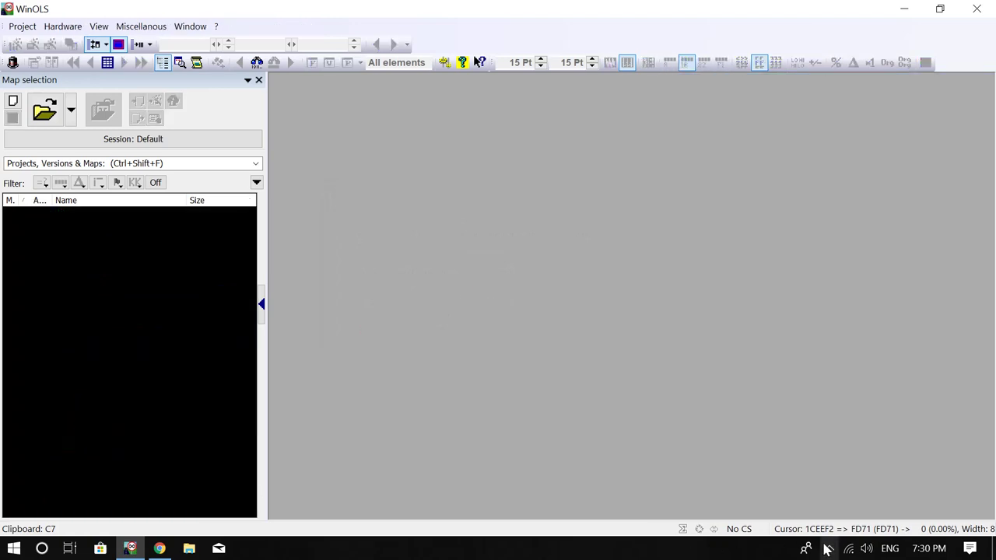
{"action": "left_click", "coordinate": [829, 548]}
{"action": "left_click", "coordinate": [798, 519]}
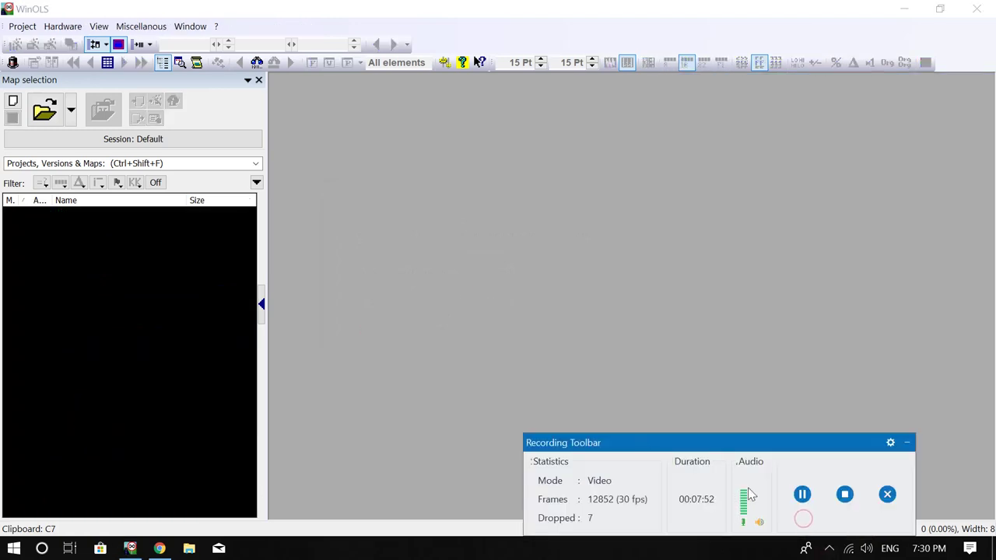